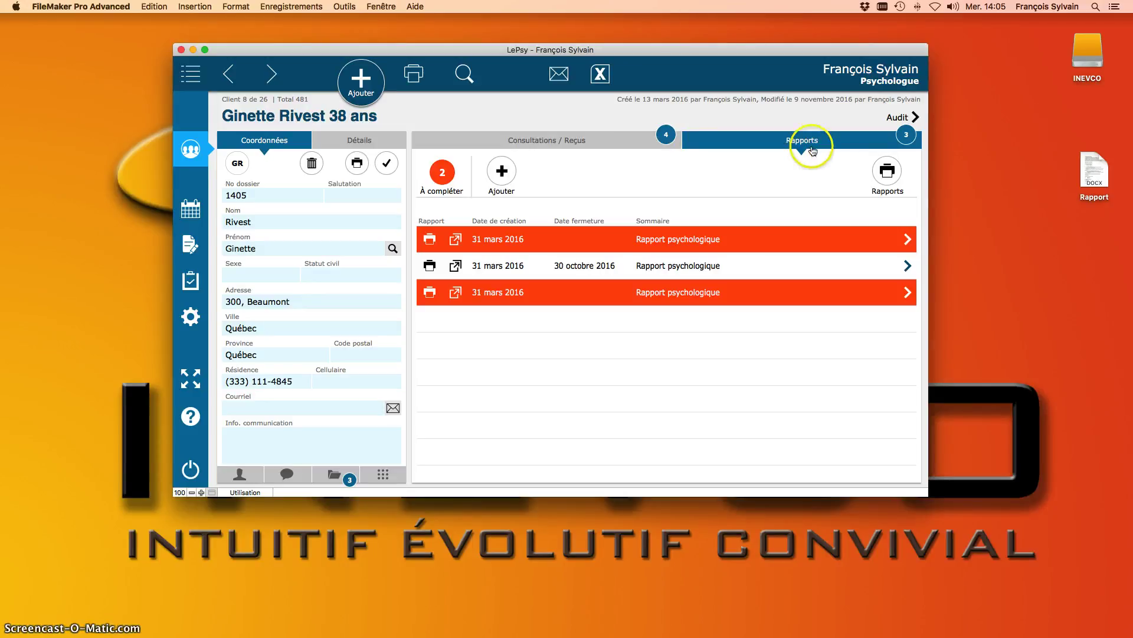
Step: Review the client's consultations and reports lists, and view the report closed on 30 octobre 2016
{"action": "left_click", "coordinate": [588, 147]}
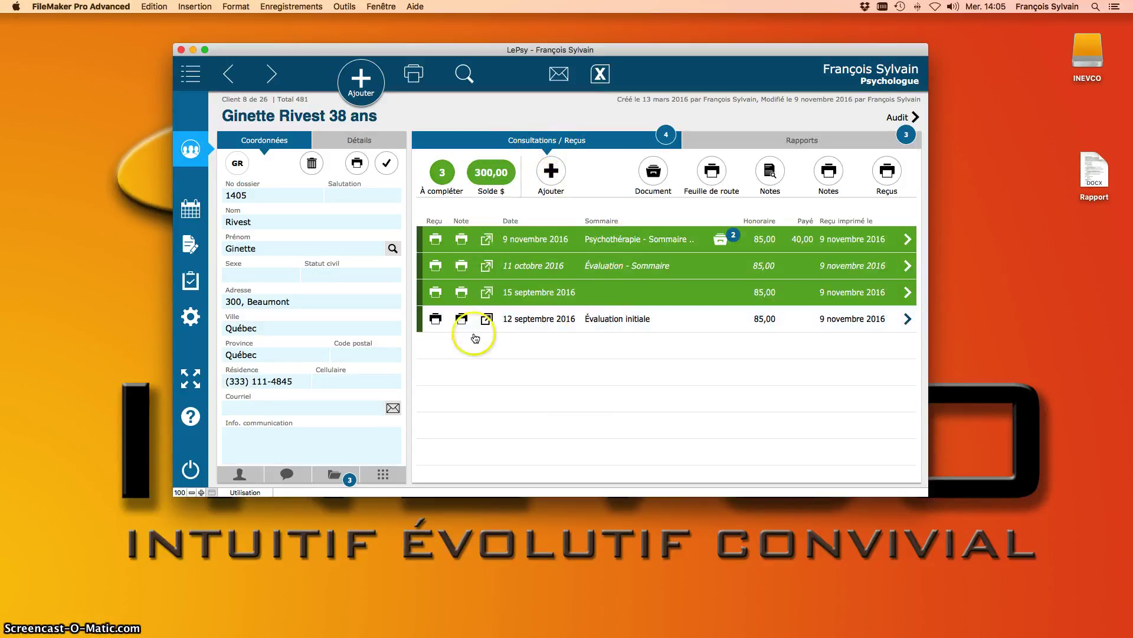
{"action": "left_click", "coordinate": [756, 140]}
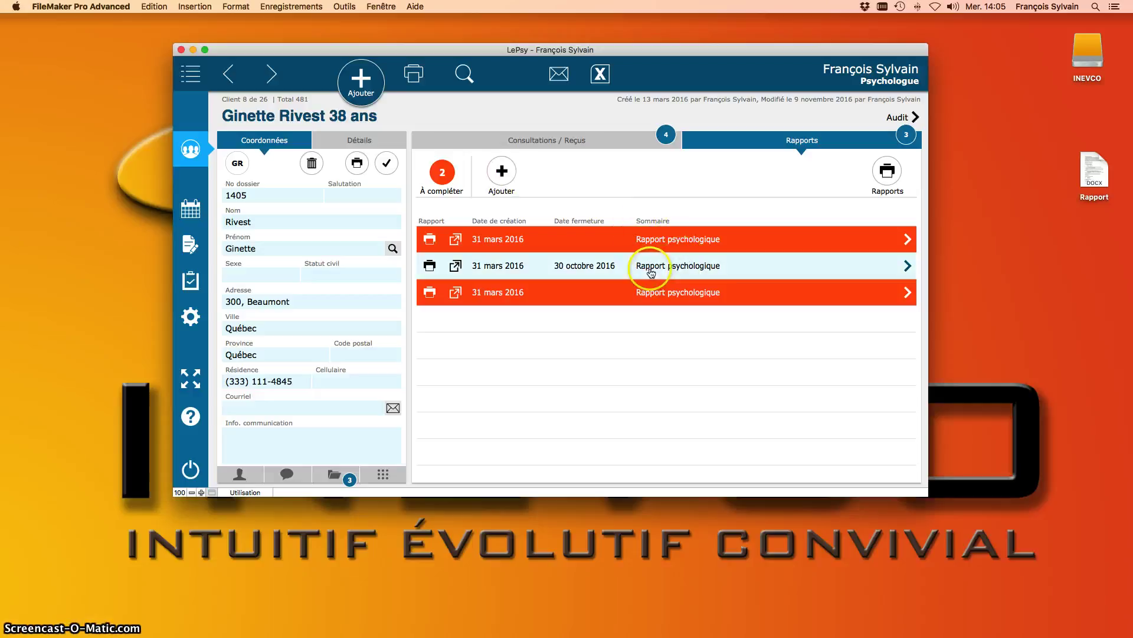
{"action": "left_click", "coordinate": [683, 267]}
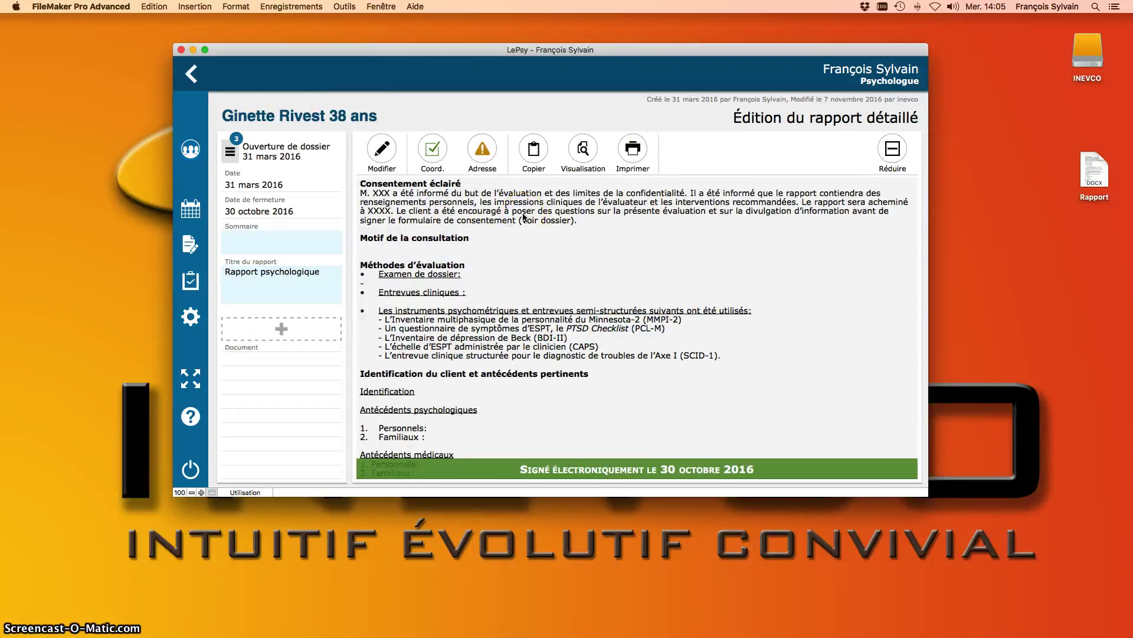
{"action": "left_click", "coordinate": [191, 74]}
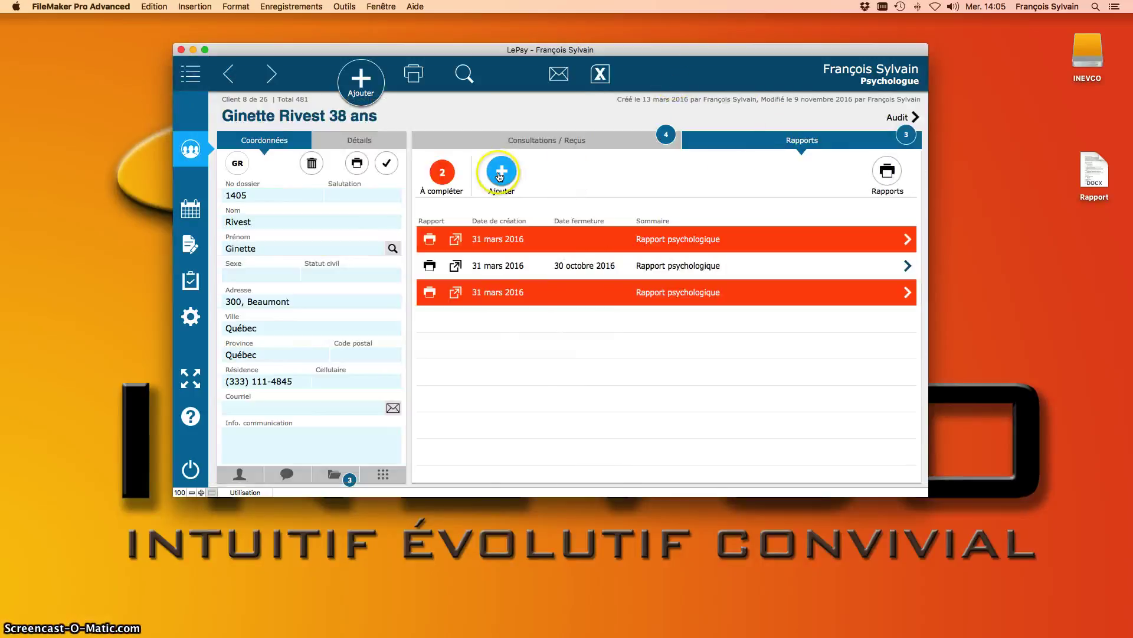
Step: Add a new report for the client with the summary "Sommaire .." and the body text "Texte de mon rapport .."
{"action": "left_click", "coordinate": [499, 175]}
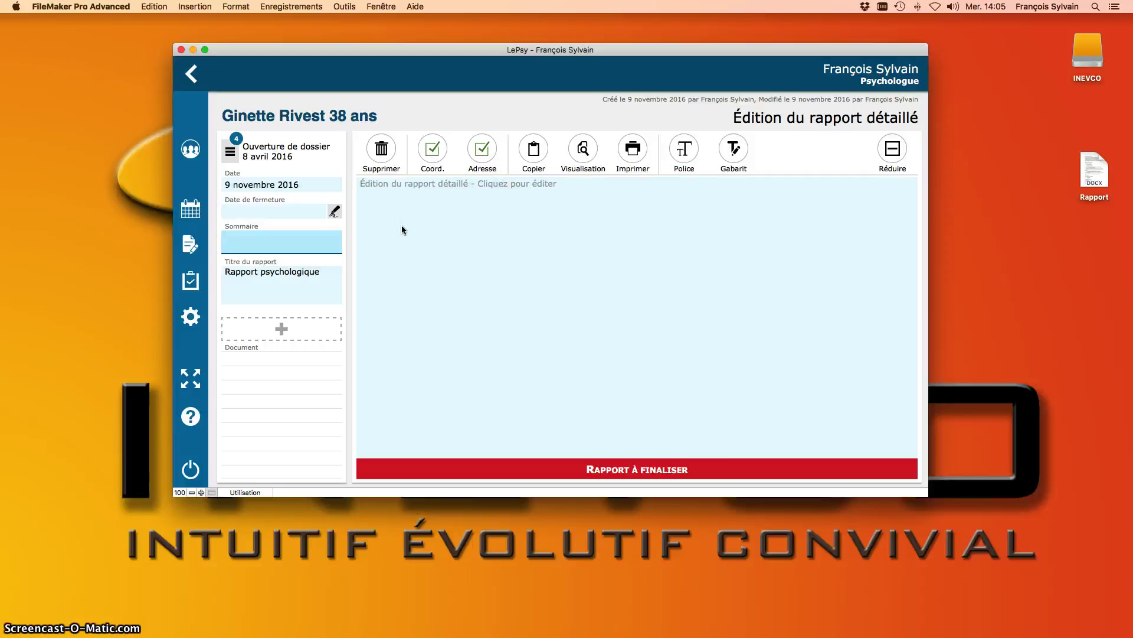
{"action": "type", "text": "Sommaire .."}
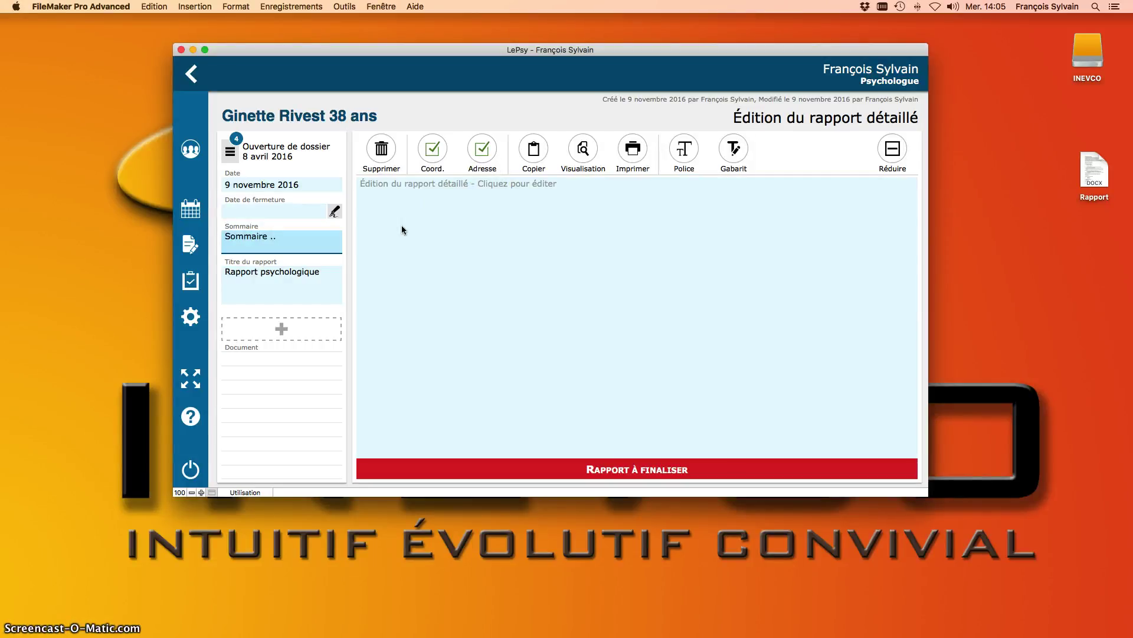
{"action": "left_click", "coordinate": [402, 228]}
{"action": "type", "text": "Texte "}
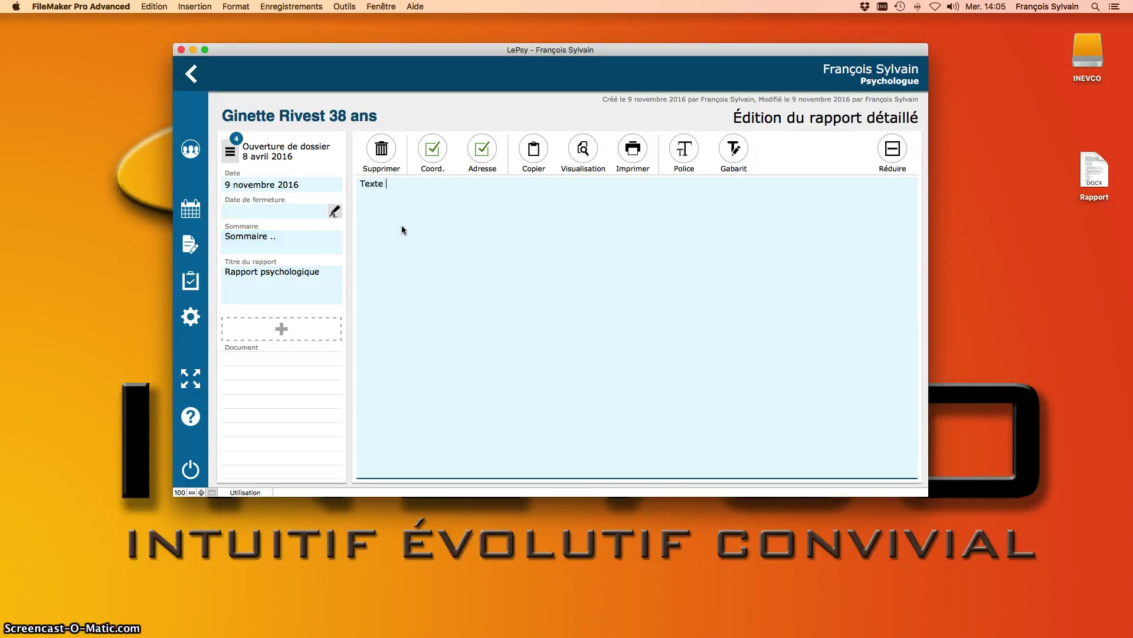
{"action": "type", "text": "de mon rapport .."}
{"action": "left_click", "coordinate": [405, 223]}
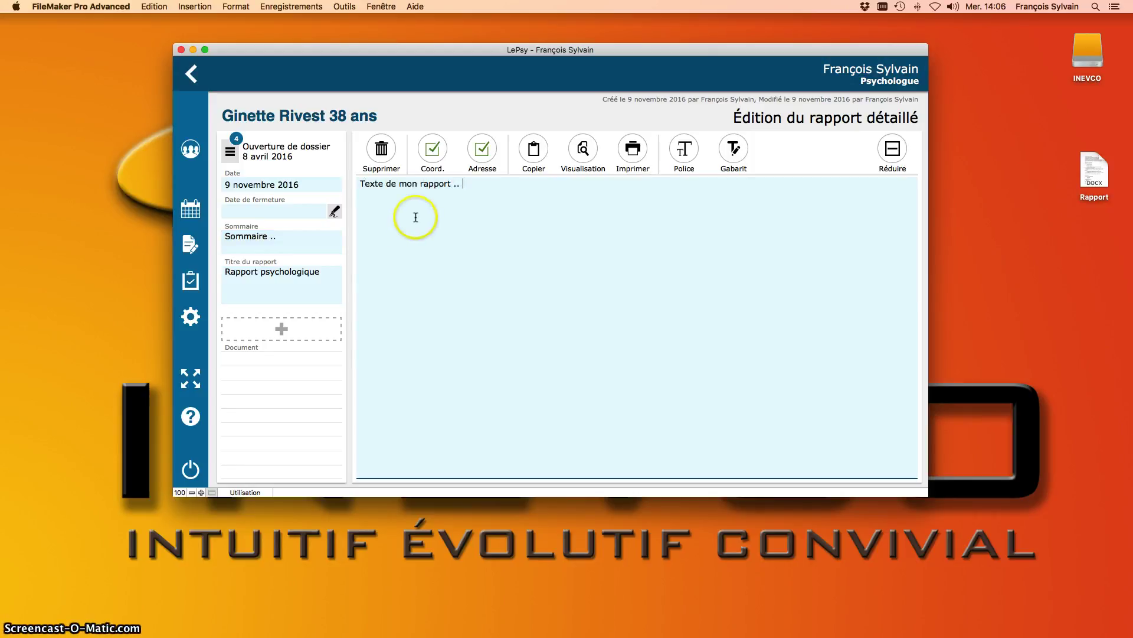
Step: Check which text templates the report offers, and inspect where the Test Importation template is available in the preferences
{"action": "left_click", "coordinate": [732, 149]}
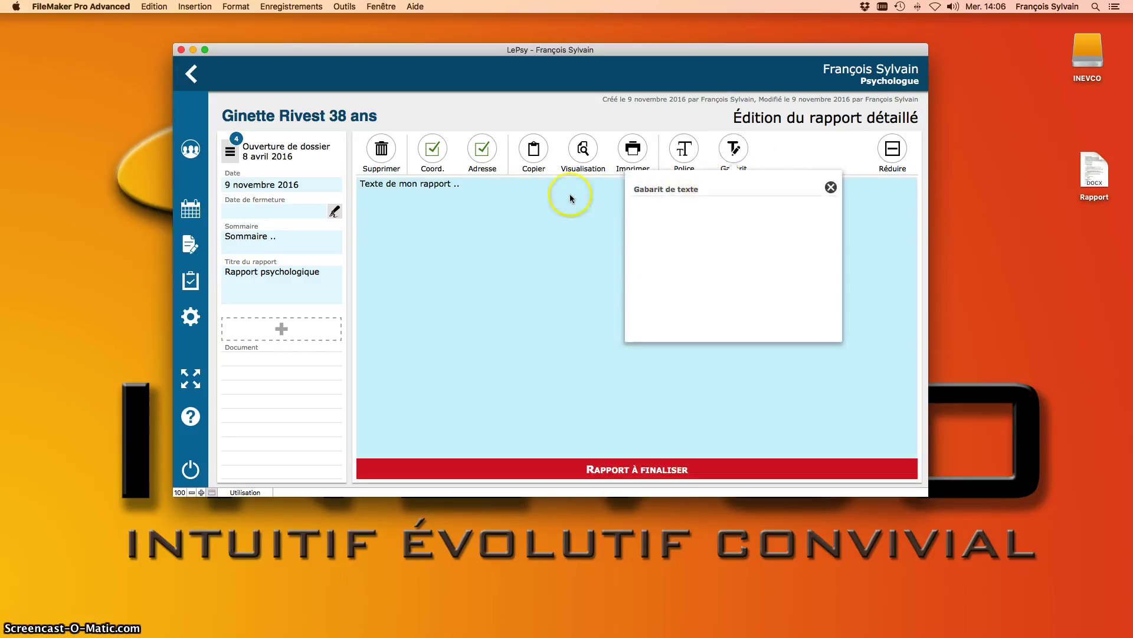
{"action": "left_click", "coordinate": [531, 201]}
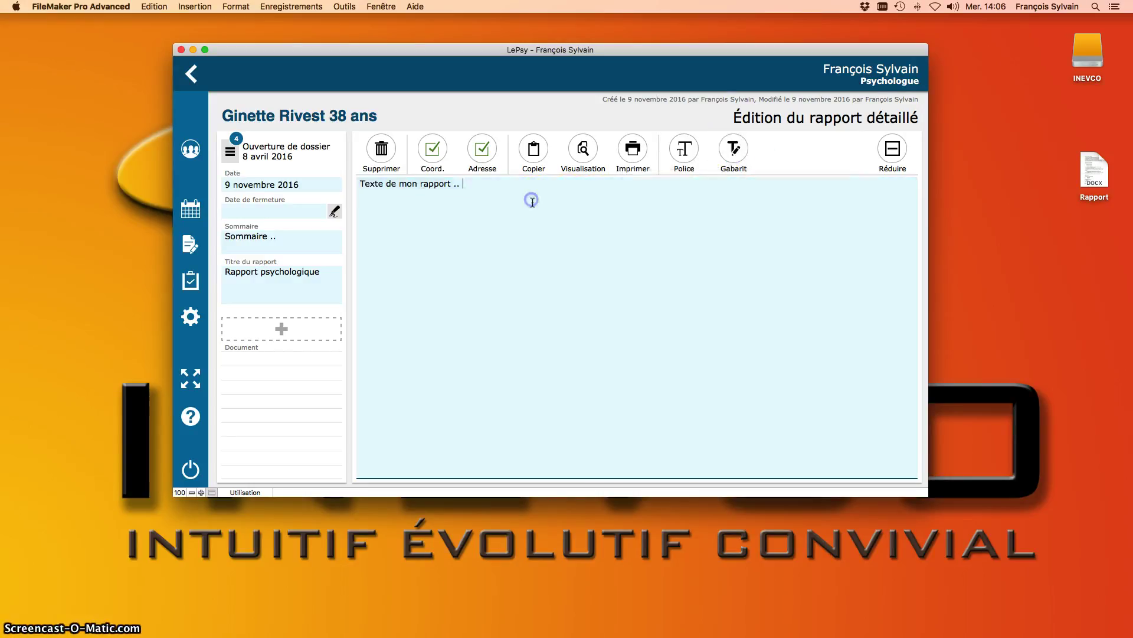
{"action": "left_click", "coordinate": [190, 316]}
{"action": "left_click", "coordinate": [485, 474]}
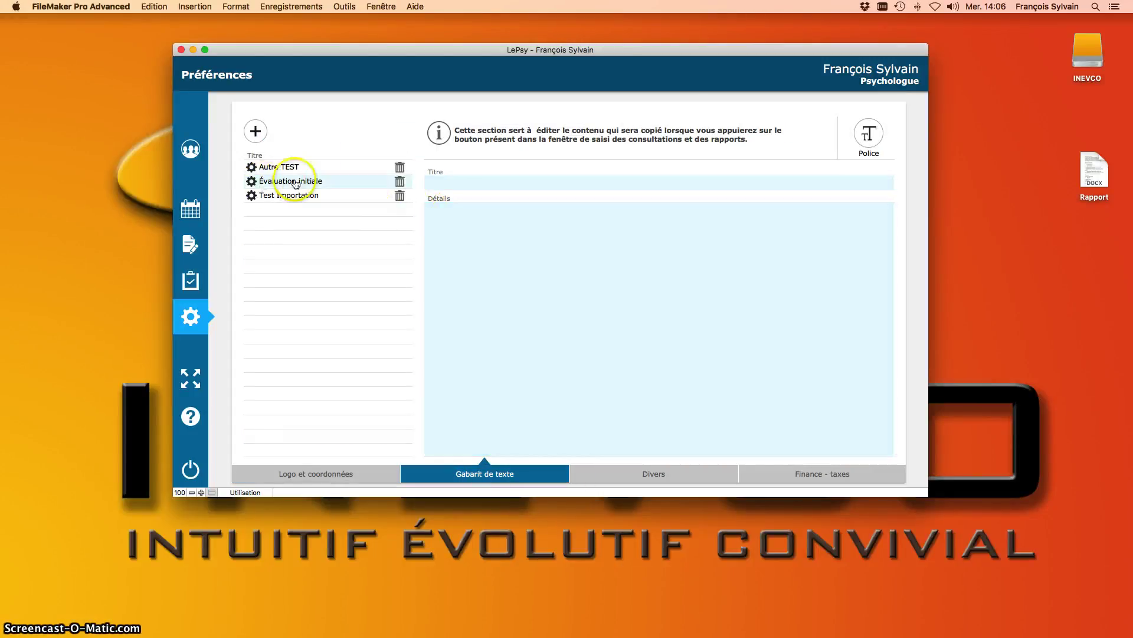
{"action": "left_click", "coordinate": [252, 195]}
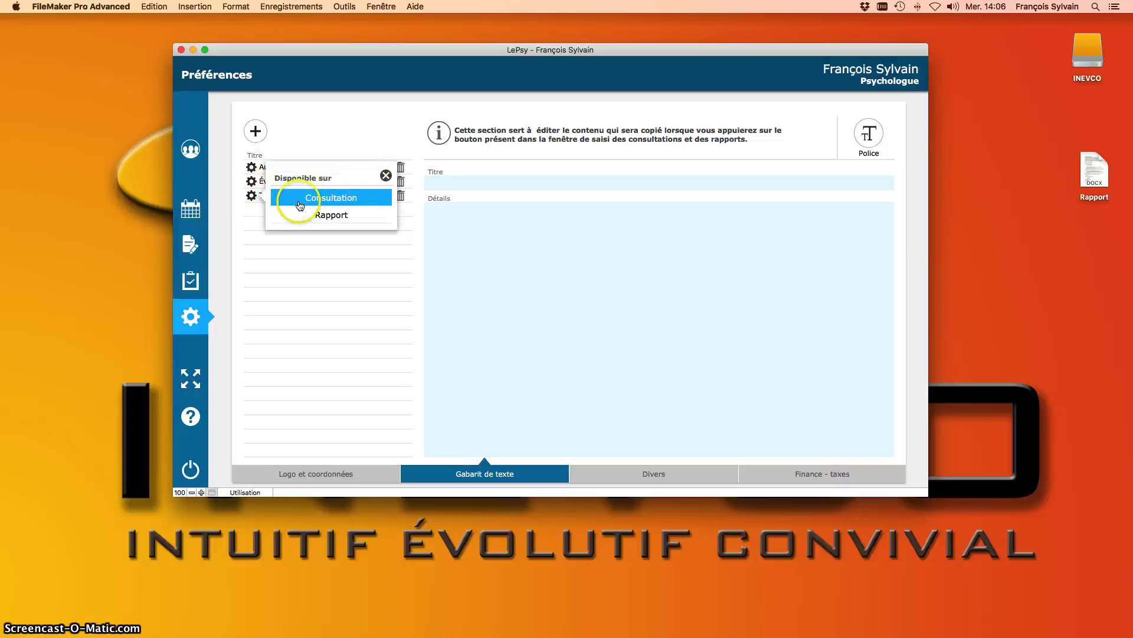
{"action": "left_click", "coordinate": [386, 175]}
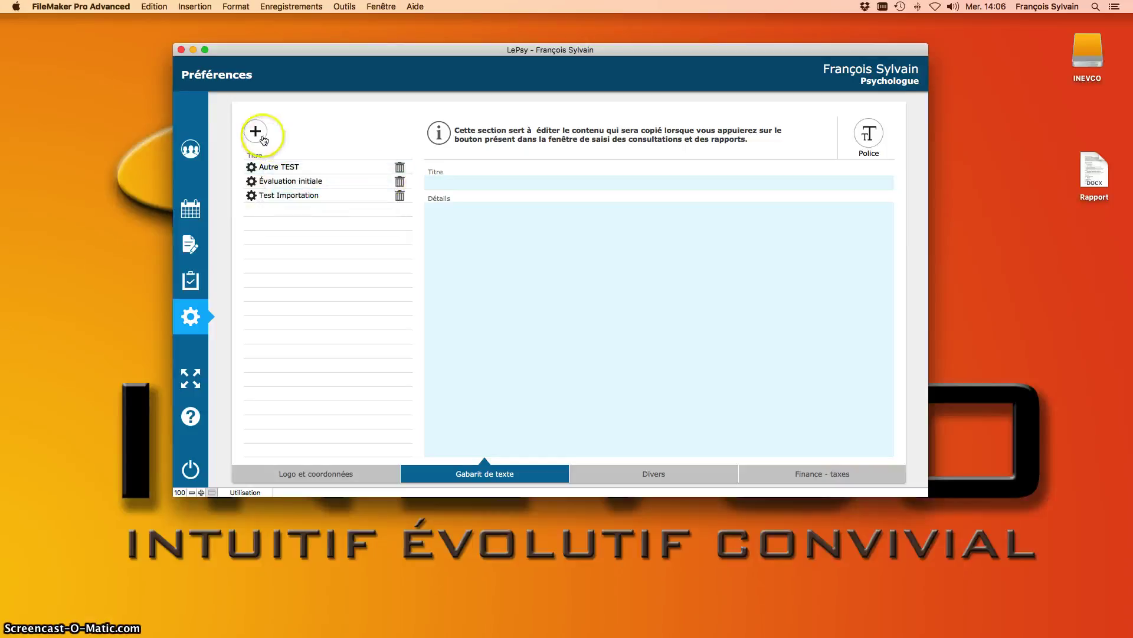
Step: Create a text template titled "Gabarit Rapport" with the details "texte .. texte"
{"action": "left_click", "coordinate": [257, 134]}
{"action": "left_click", "coordinate": [461, 206]}
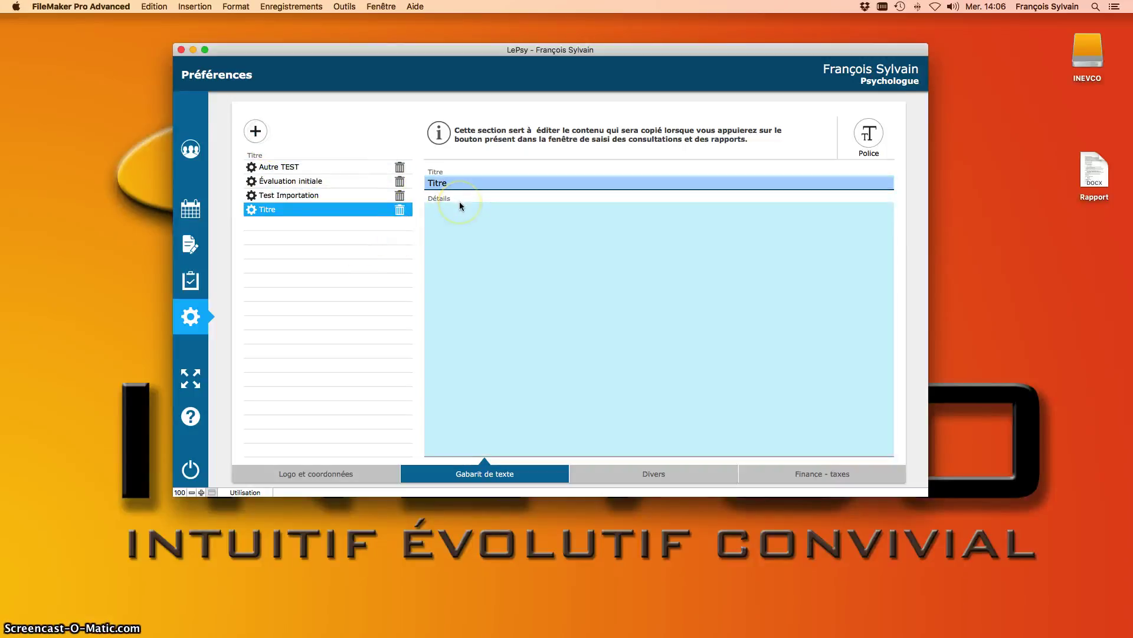
{"action": "type", "text": "Gabar"}
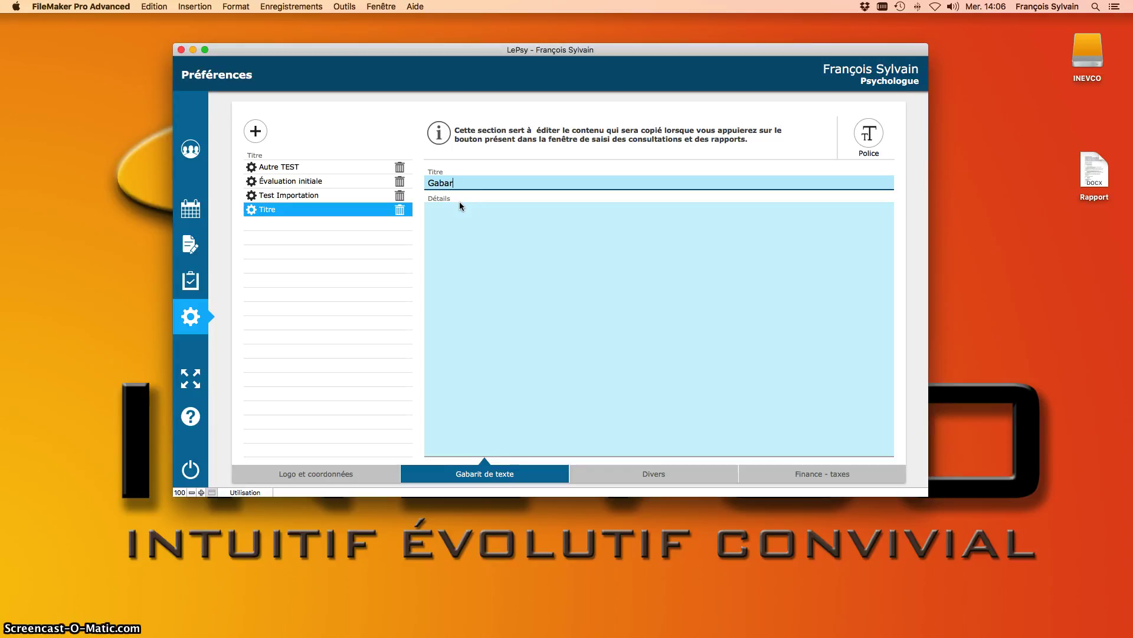
{"action": "type", "text": "it Rapport"}
{"action": "left_click", "coordinate": [460, 232]}
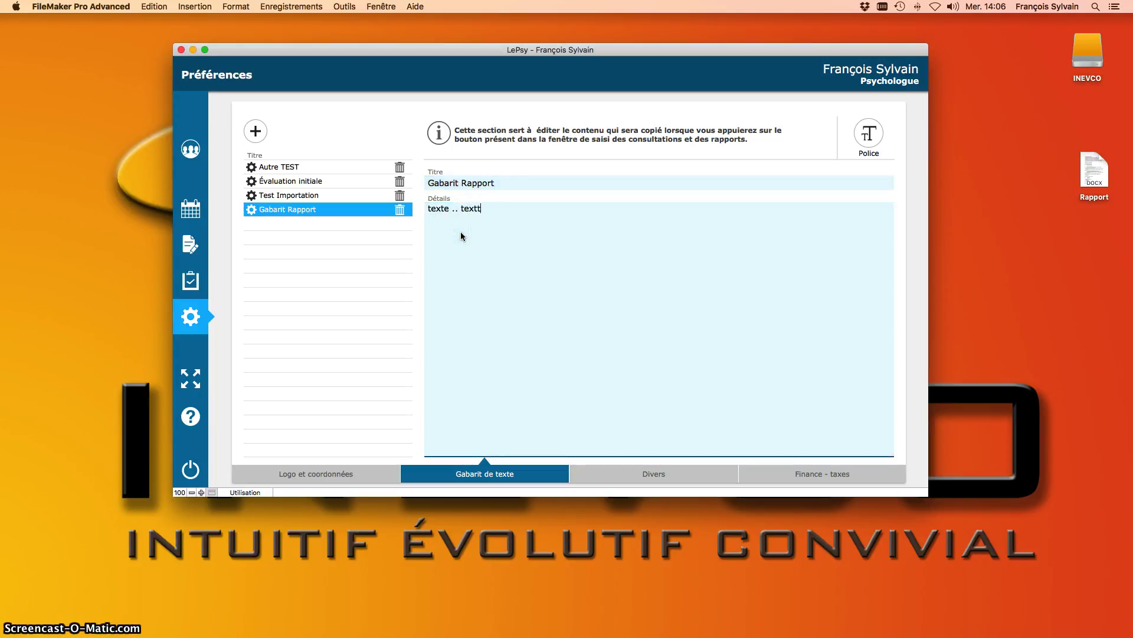
{"action": "type", "text": "texte .. texe"}
{"action": "key", "text": "BackSpace"}
{"action": "type", "text": "te"}
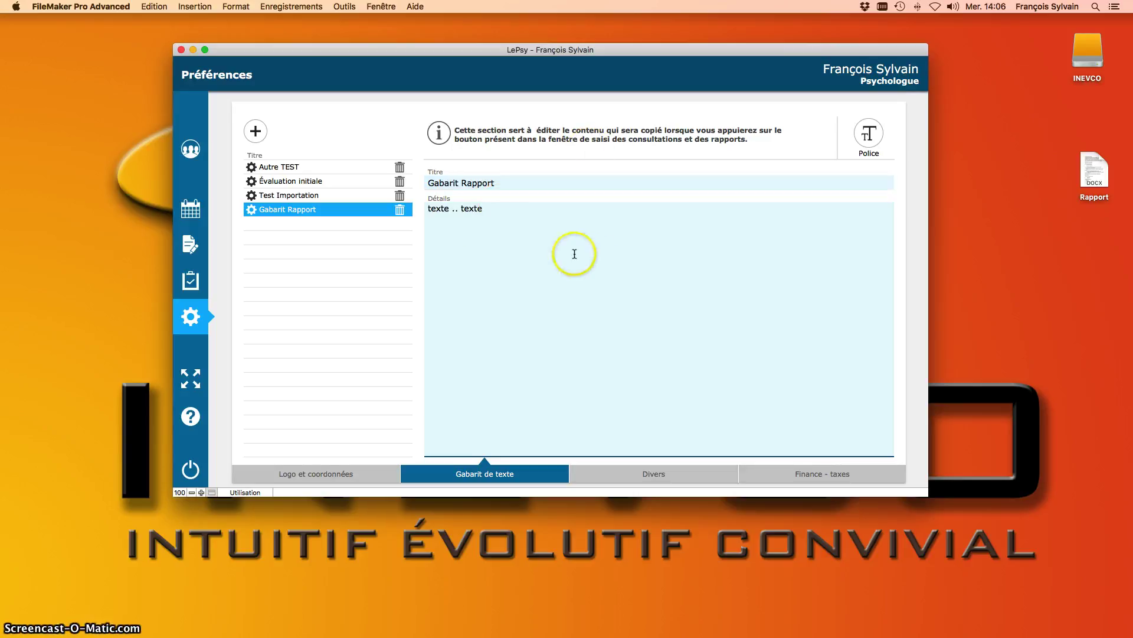
{"action": "left_click", "coordinate": [313, 129]}
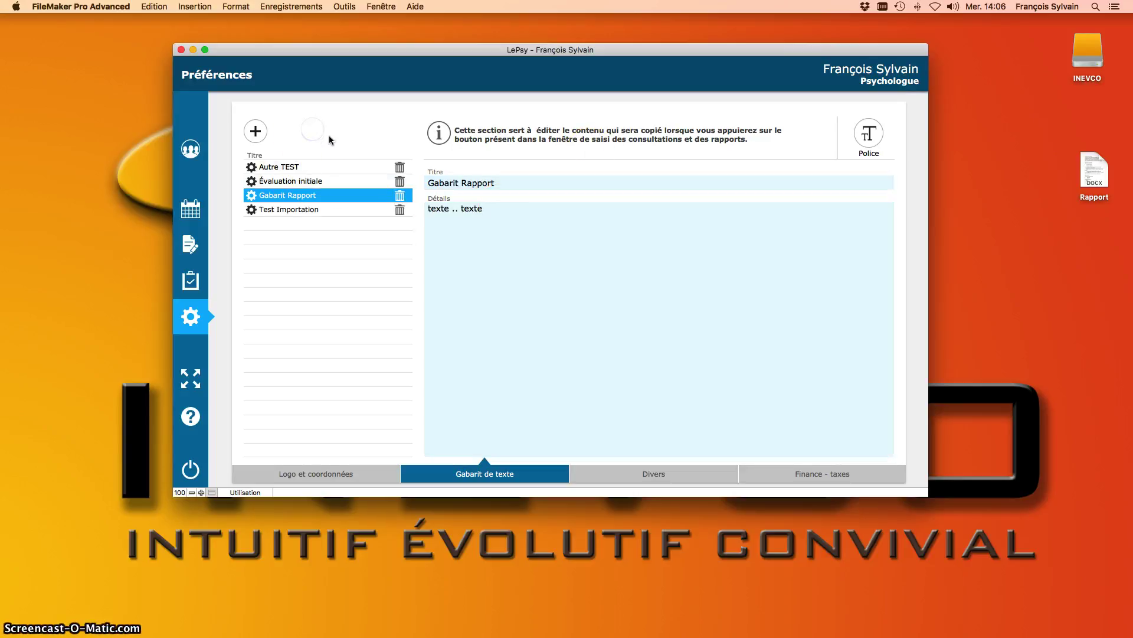
Step: Make the Gabarit Rapport template available for reports in addition to consultations
{"action": "left_click", "coordinate": [249, 196]}
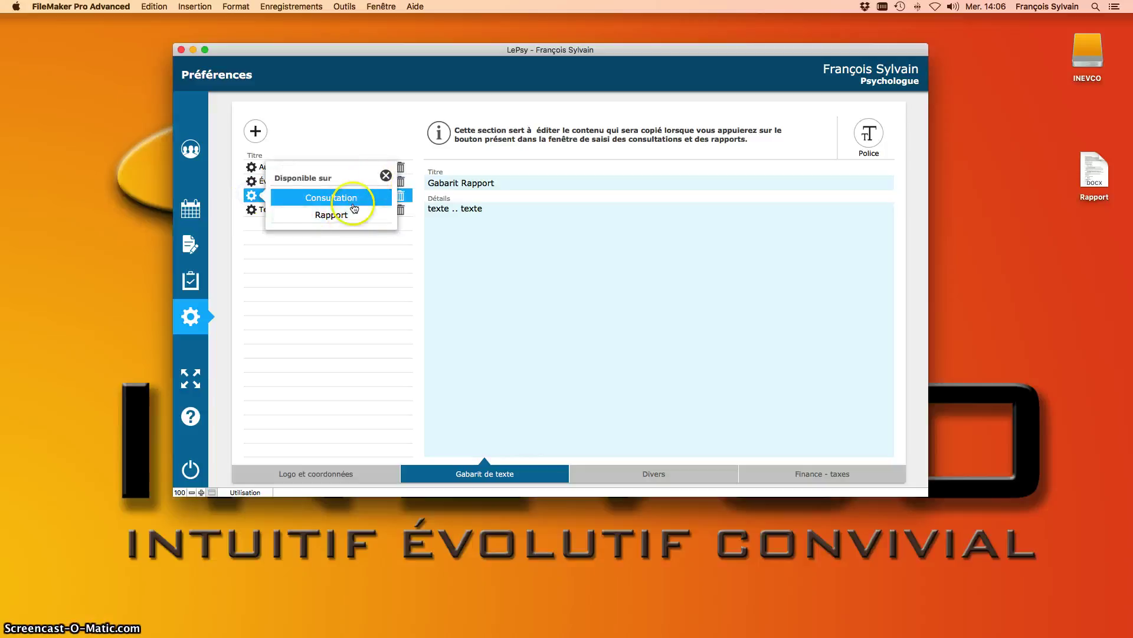
{"action": "left_click", "coordinate": [386, 175]}
{"action": "left_click", "coordinate": [253, 195]}
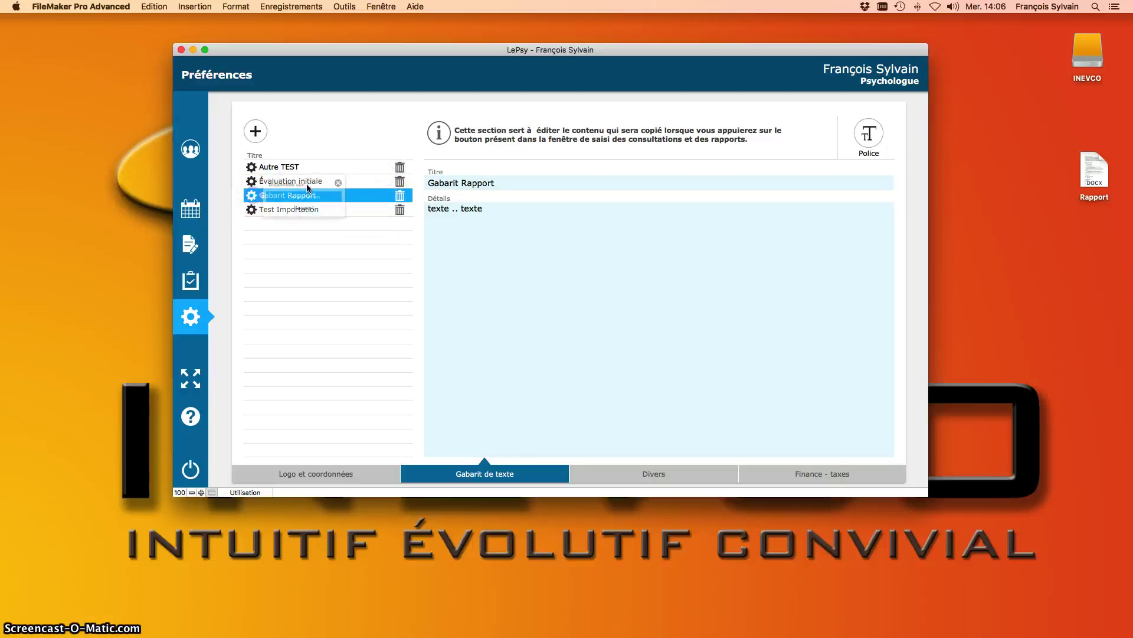
{"action": "left_click", "coordinate": [316, 216]}
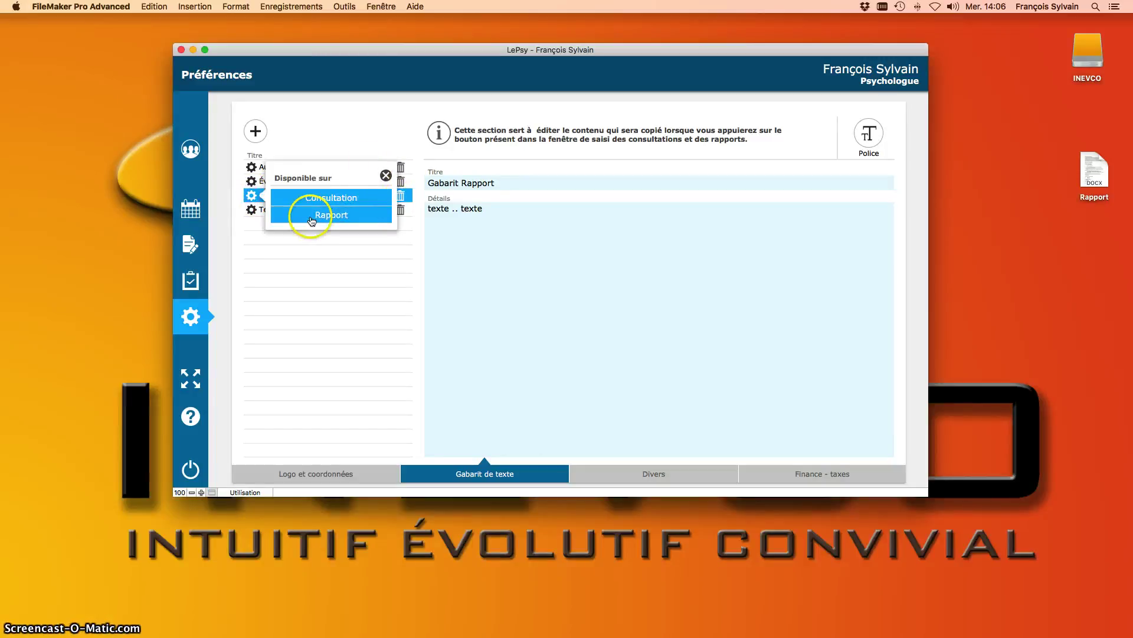
Step: Reopen the client's 9 novembre 2016 report for editing and insert the Gabarit Rapport template into its text
{"action": "left_click", "coordinate": [188, 147]}
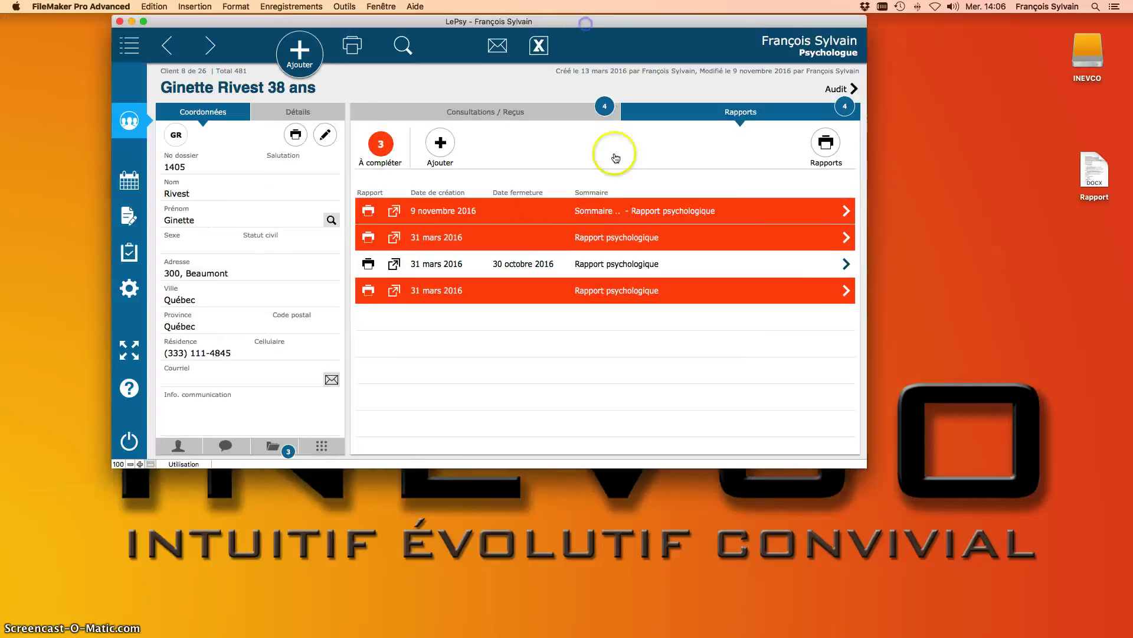
{"action": "left_click", "coordinate": [614, 264]}
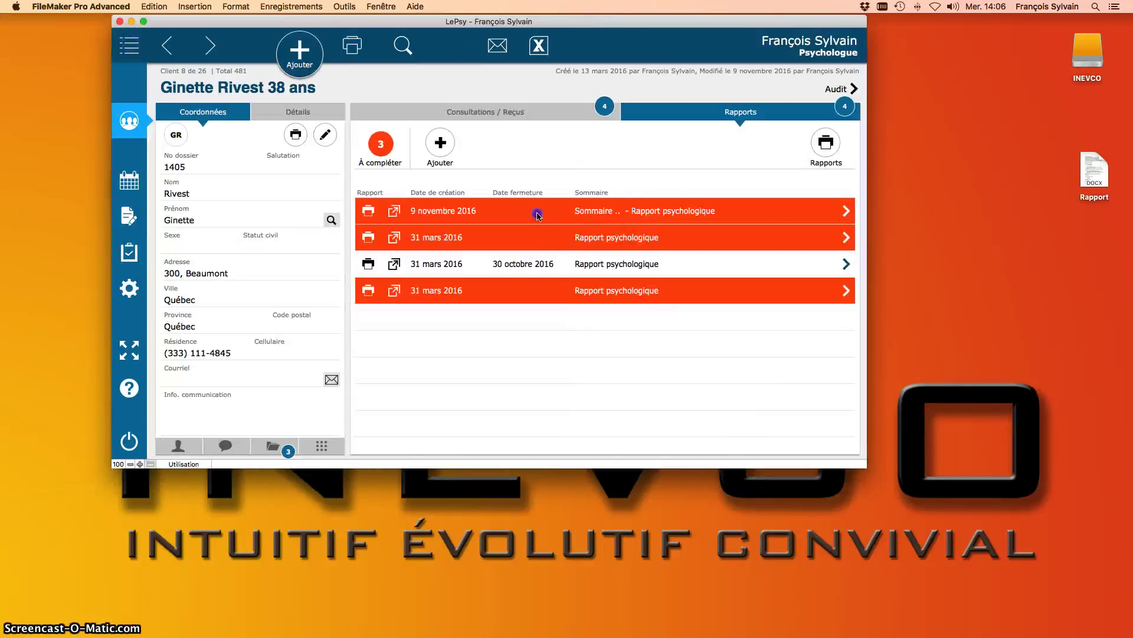
{"action": "left_click", "coordinate": [531, 282]}
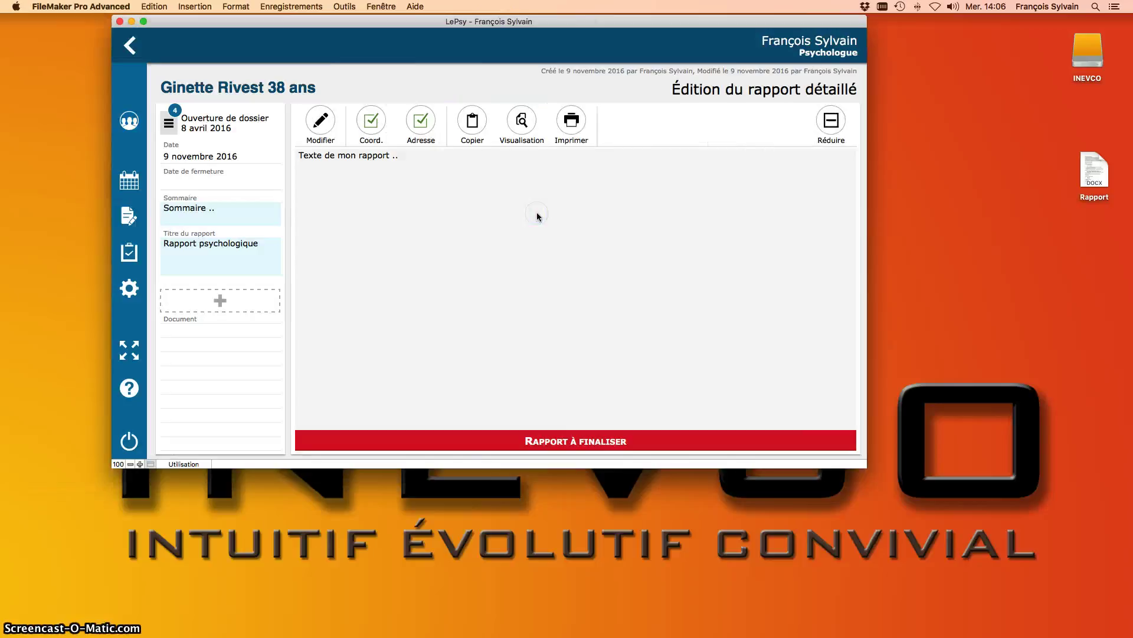
{"action": "left_click", "coordinate": [319, 109]}
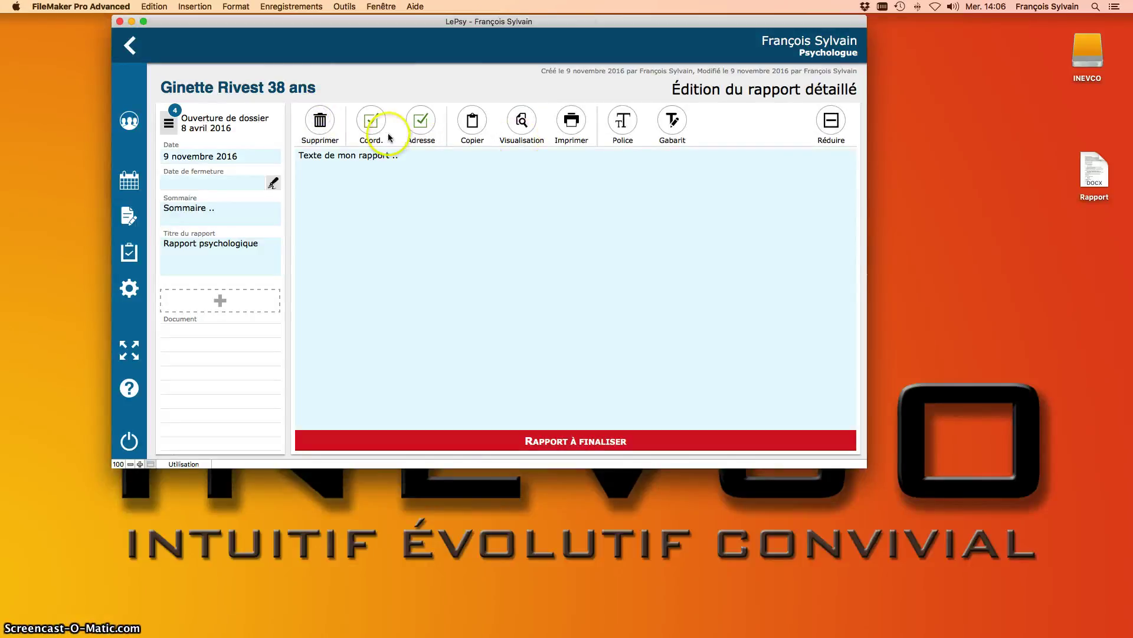
{"action": "left_click", "coordinate": [671, 121]}
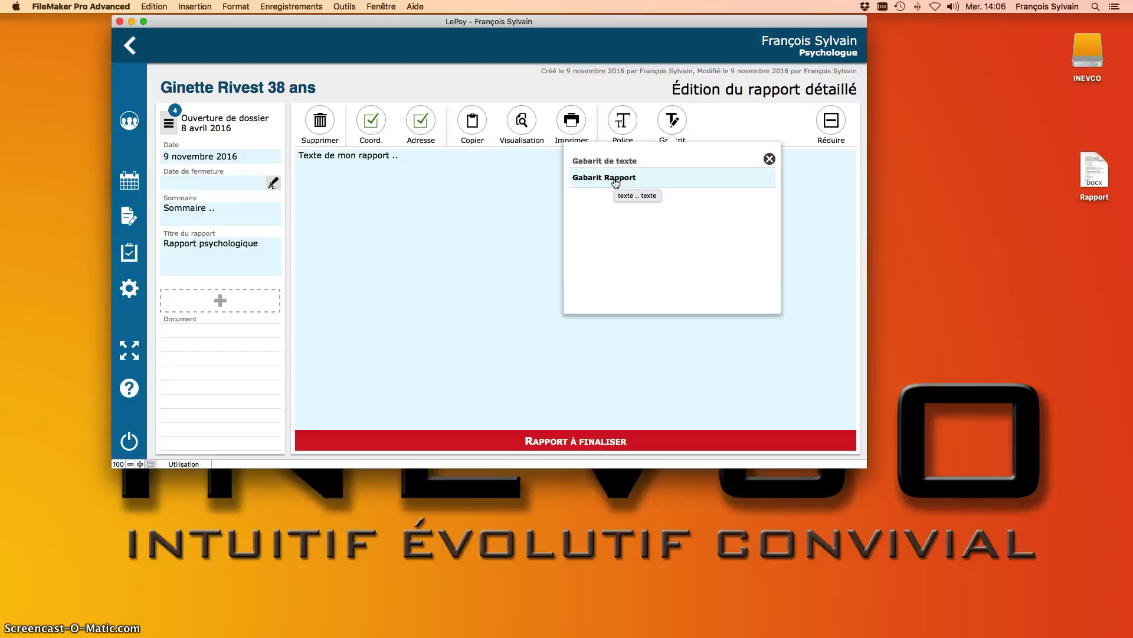
{"action": "left_click", "coordinate": [612, 175]}
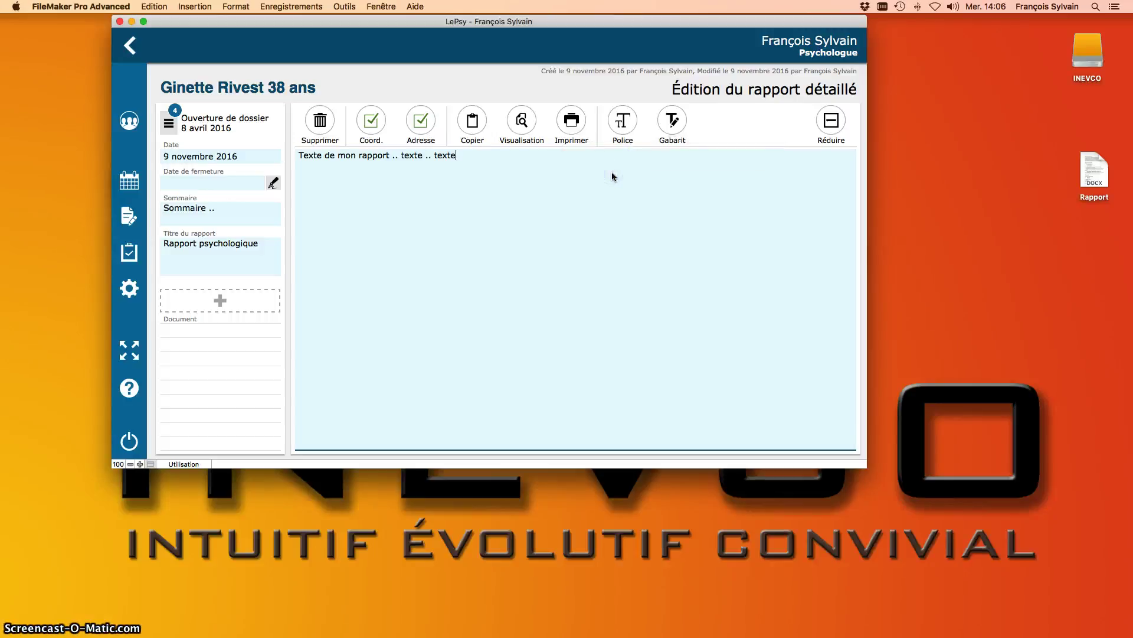
{"action": "left_click_drag", "start_coordinate": [465, 157], "coordinate": [408, 154]}
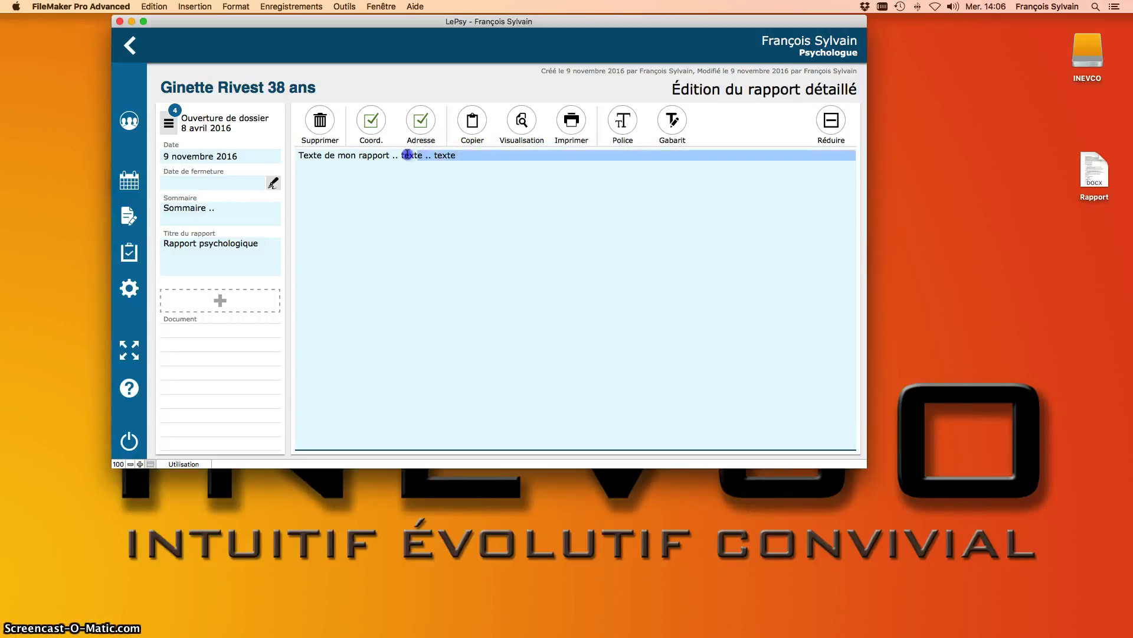
{"action": "left_click", "coordinate": [335, 155]}
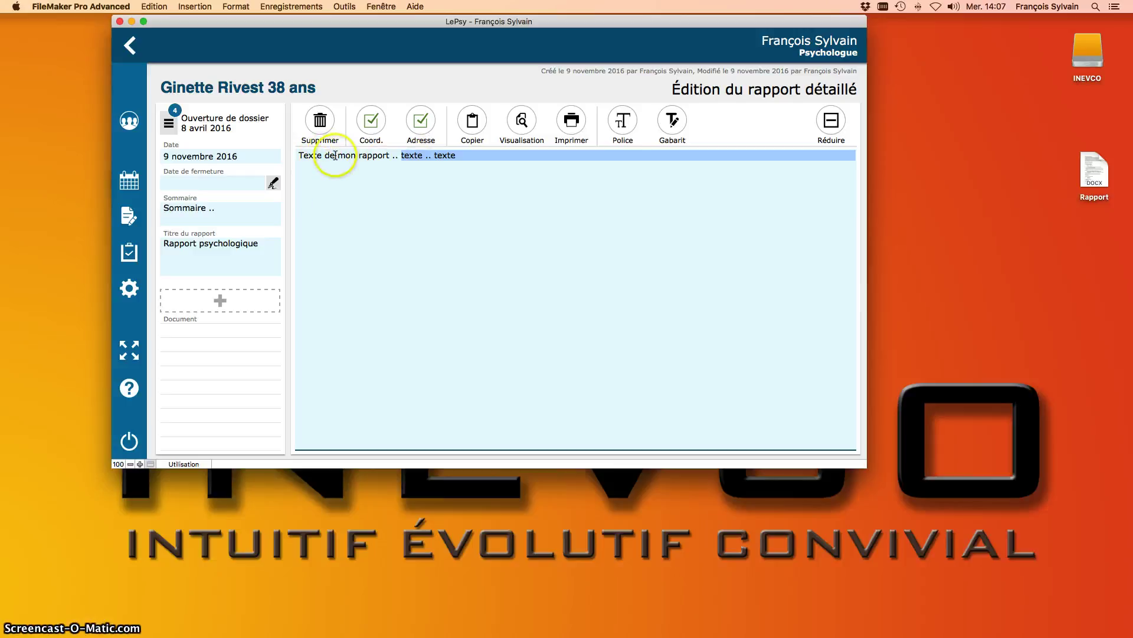
{"action": "left_click", "coordinate": [719, 121]}
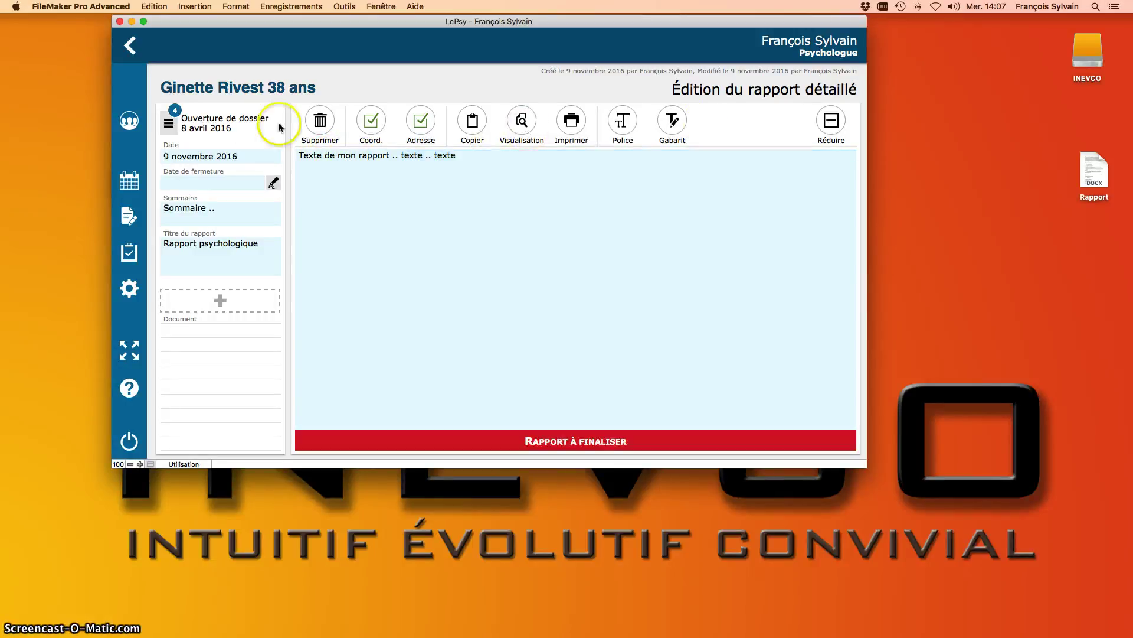
Step: View the signed 31 mars 2016 report, and switch to the unsigned 31 mars 2016 report listed above it for editing
{"action": "left_click", "coordinate": [169, 123]}
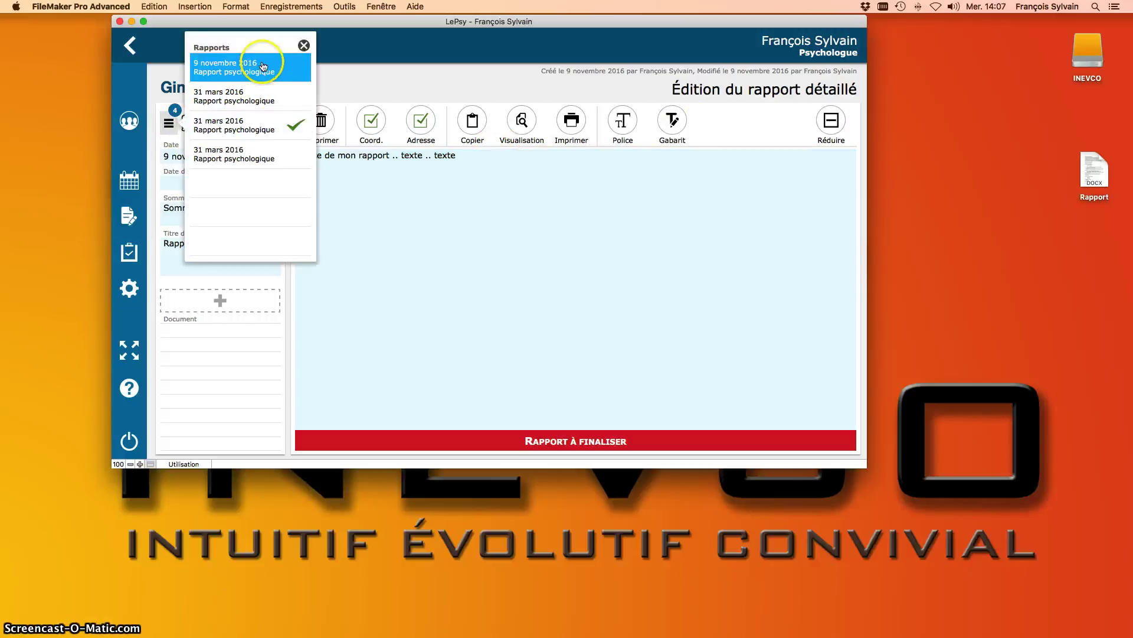
{"action": "left_click", "coordinate": [258, 124]}
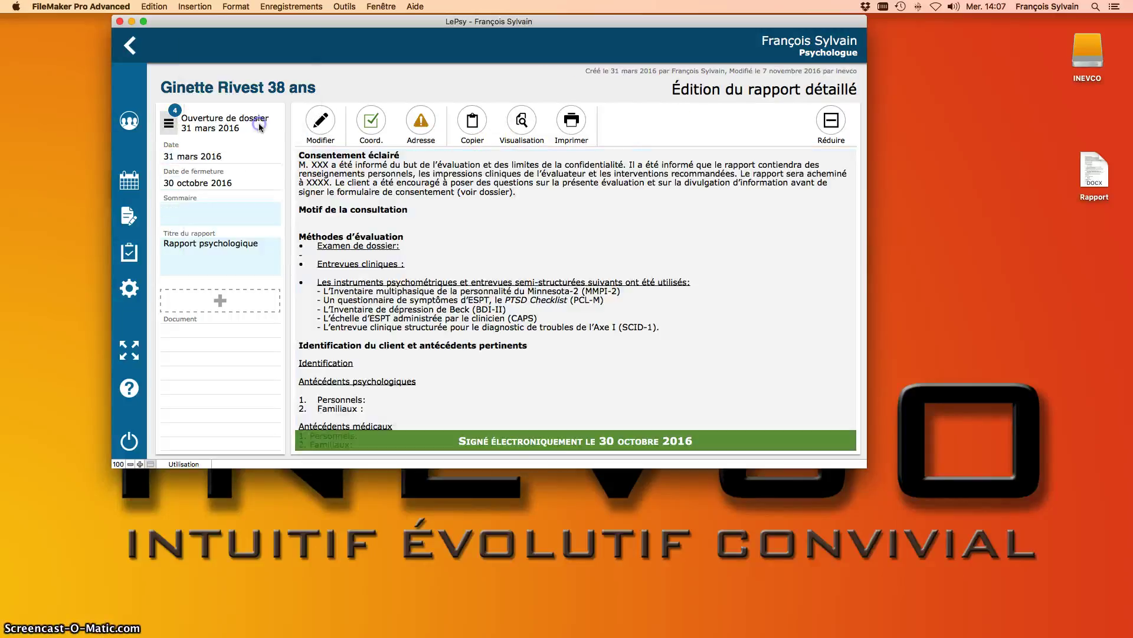
{"action": "left_click", "coordinate": [169, 123]}
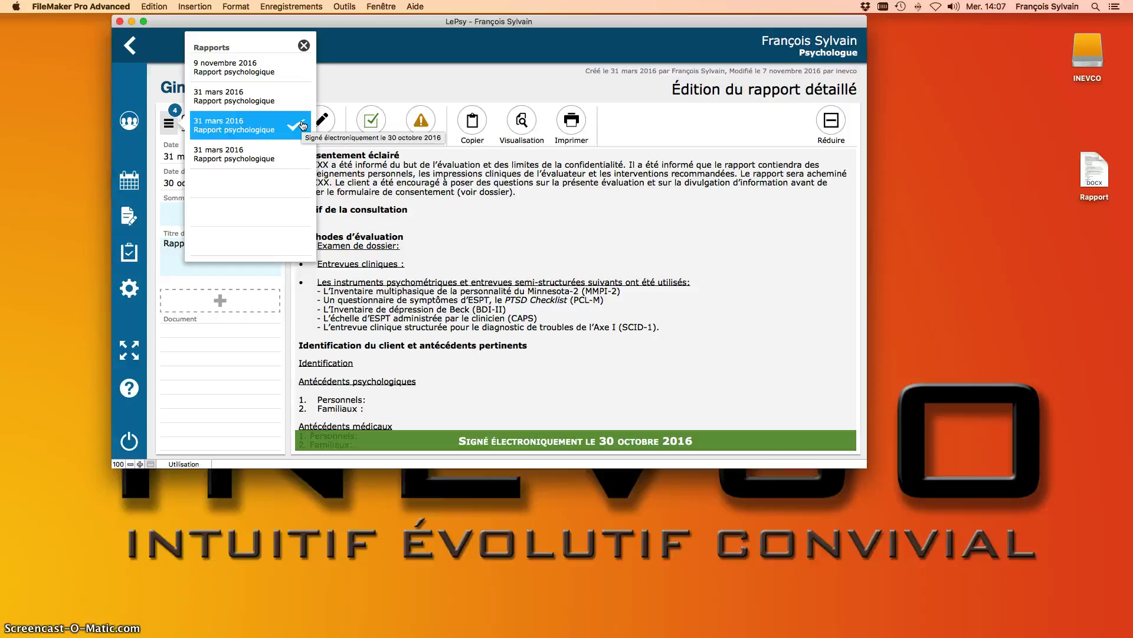
{"action": "left_click", "coordinate": [292, 130]}
{"action": "left_click", "coordinate": [262, 96]}
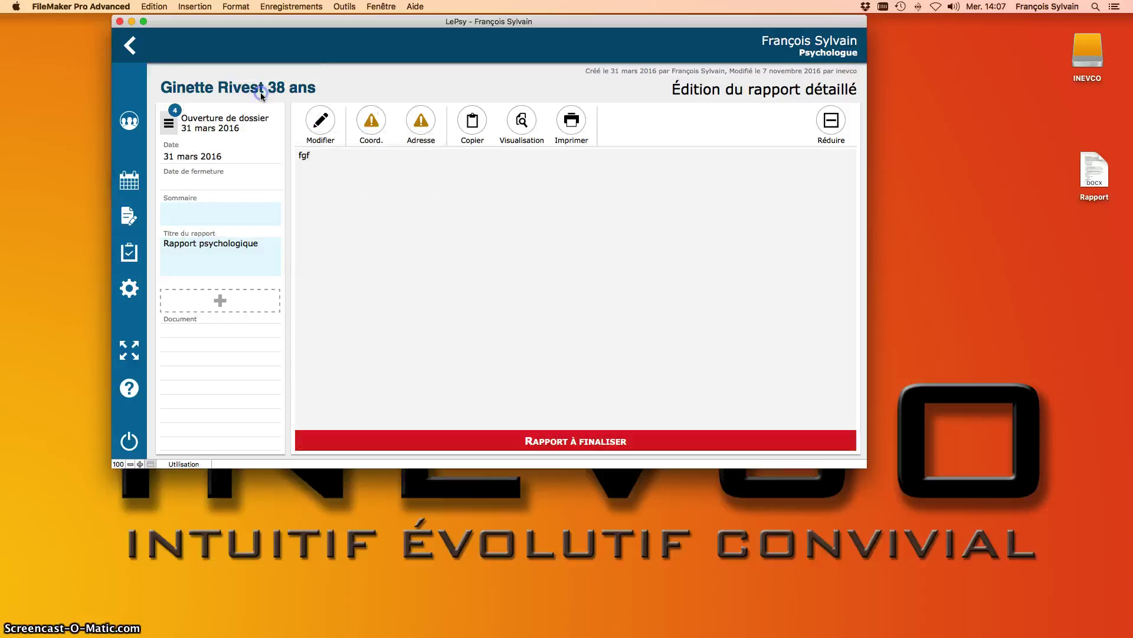
{"action": "left_click", "coordinate": [321, 120]}
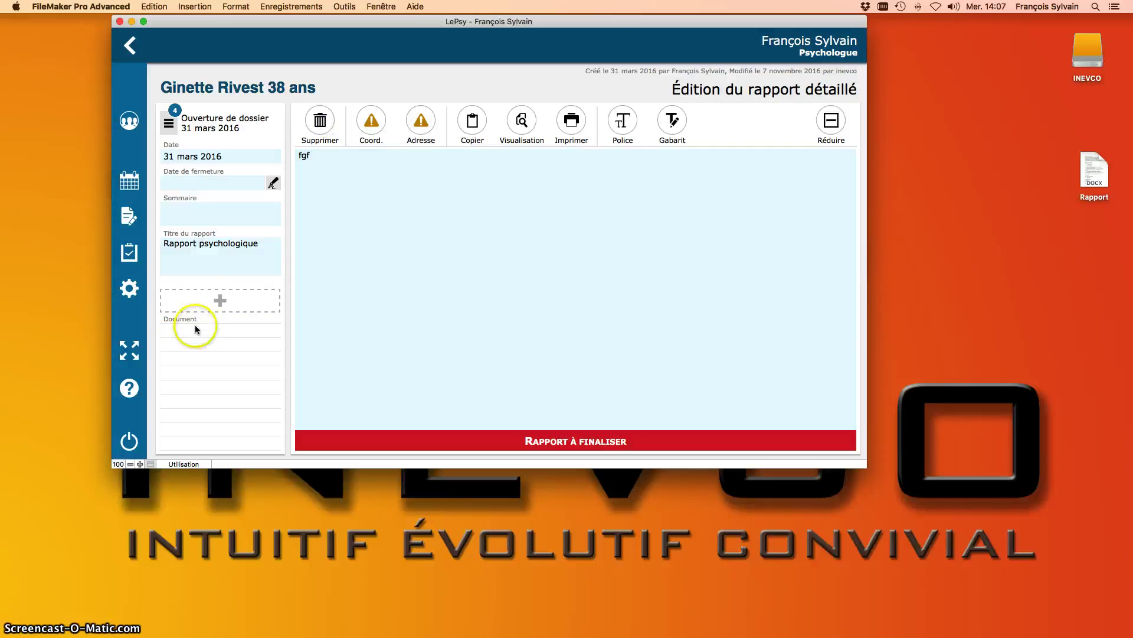
Step: Attach the Rapport Word file from the desktop to the report's documents, and permanently delete that attachment from the report
{"action": "left_click", "coordinate": [1092, 172]}
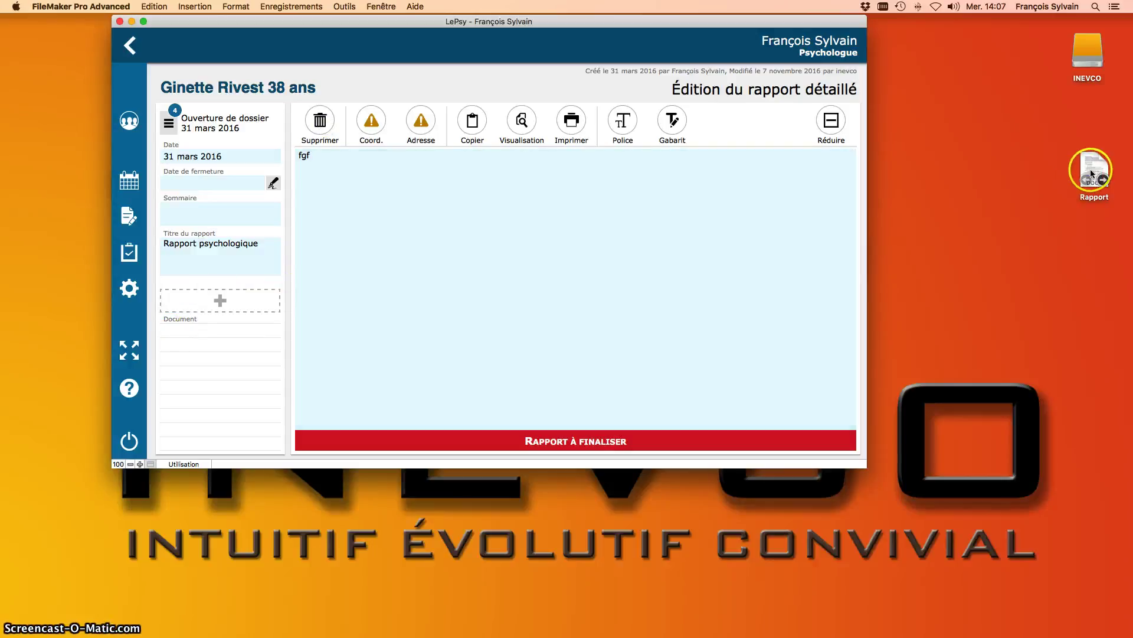
{"action": "left_click_drag", "start_coordinate": [1092, 172], "coordinate": [231, 293]}
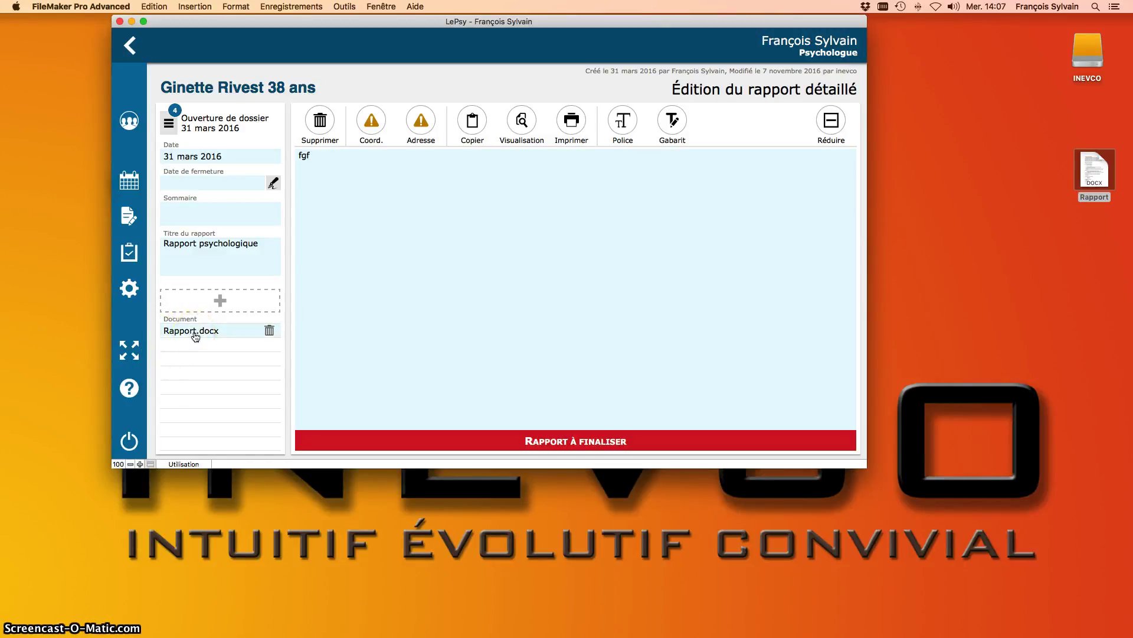
{"action": "left_click_drag", "start_coordinate": [195, 335], "coordinate": [1093, 168]}
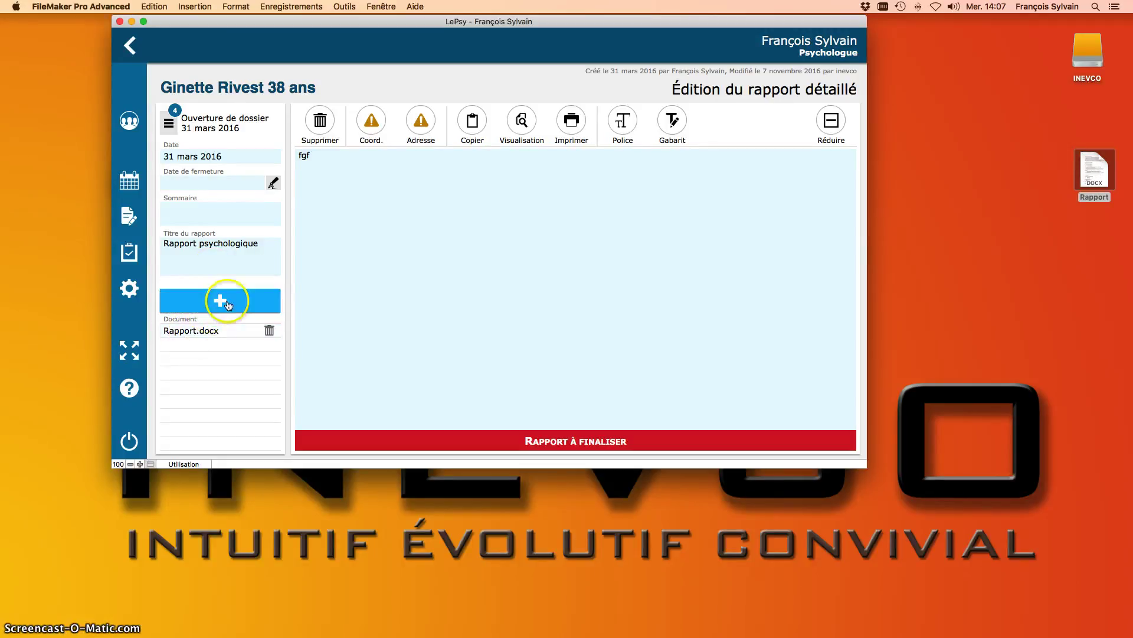
{"action": "left_click", "coordinate": [269, 330]}
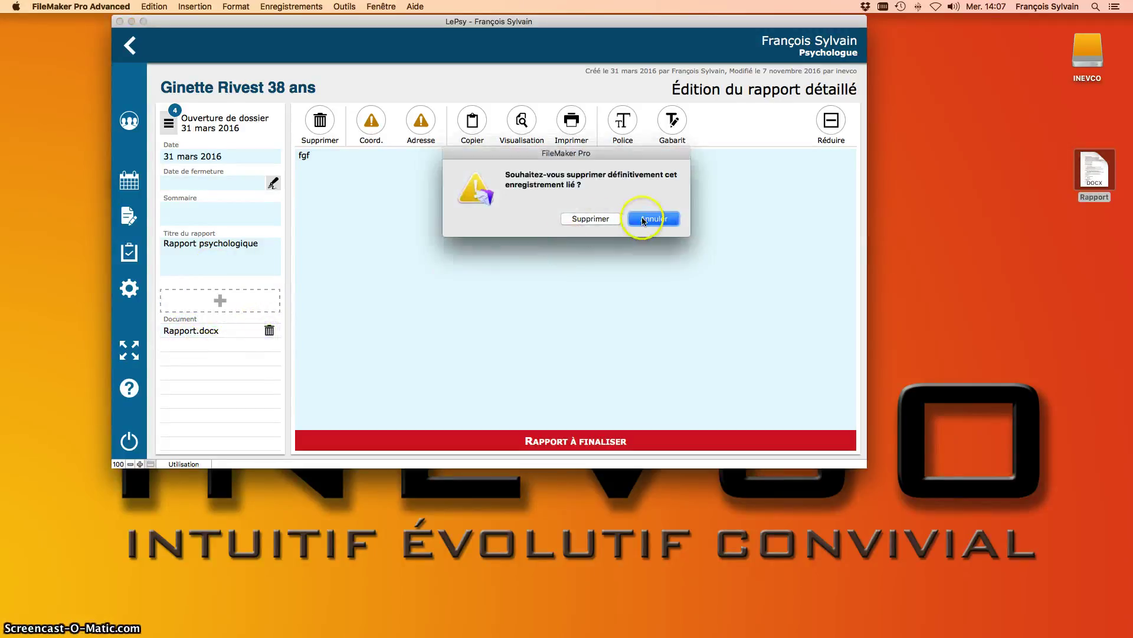
{"action": "left_click", "coordinate": [594, 221]}
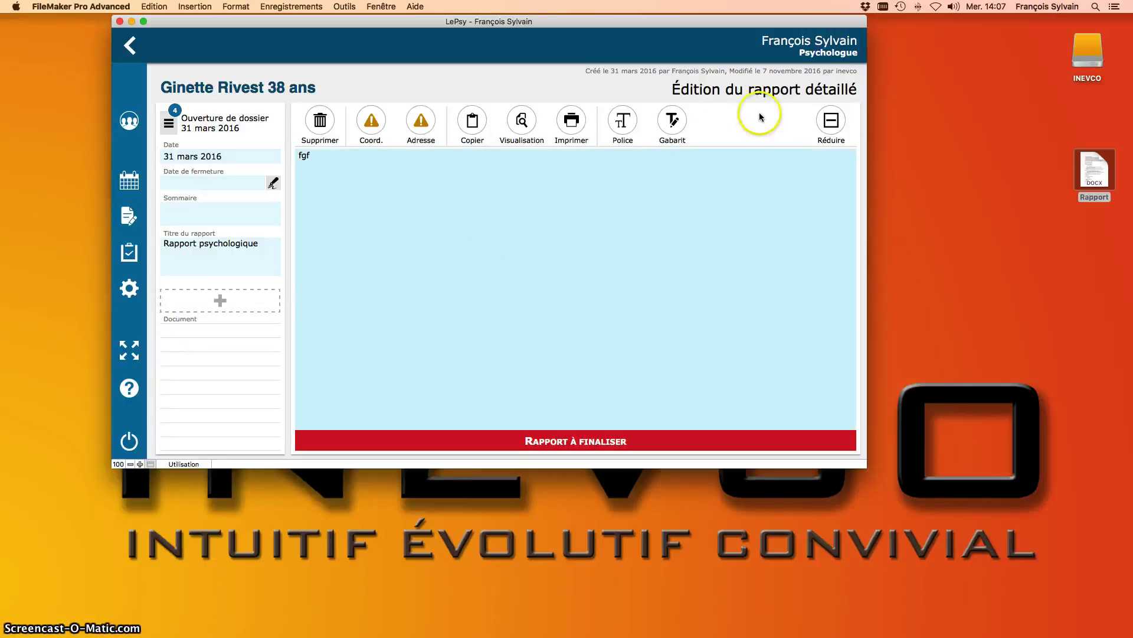
Step: Enlarge the application window and switch the report's text area between wide and reduced layouts, leaving it reduced
{"action": "left_click_drag", "start_coordinate": [860, 465], "coordinate": [1053, 538]}
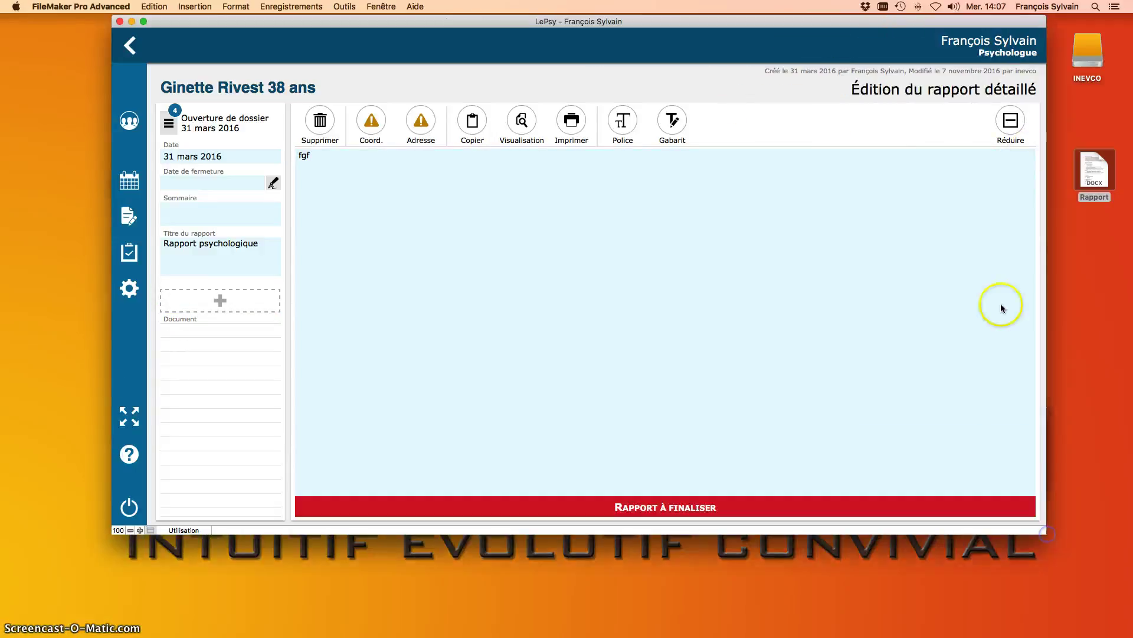
{"action": "left_click", "coordinate": [1018, 118]}
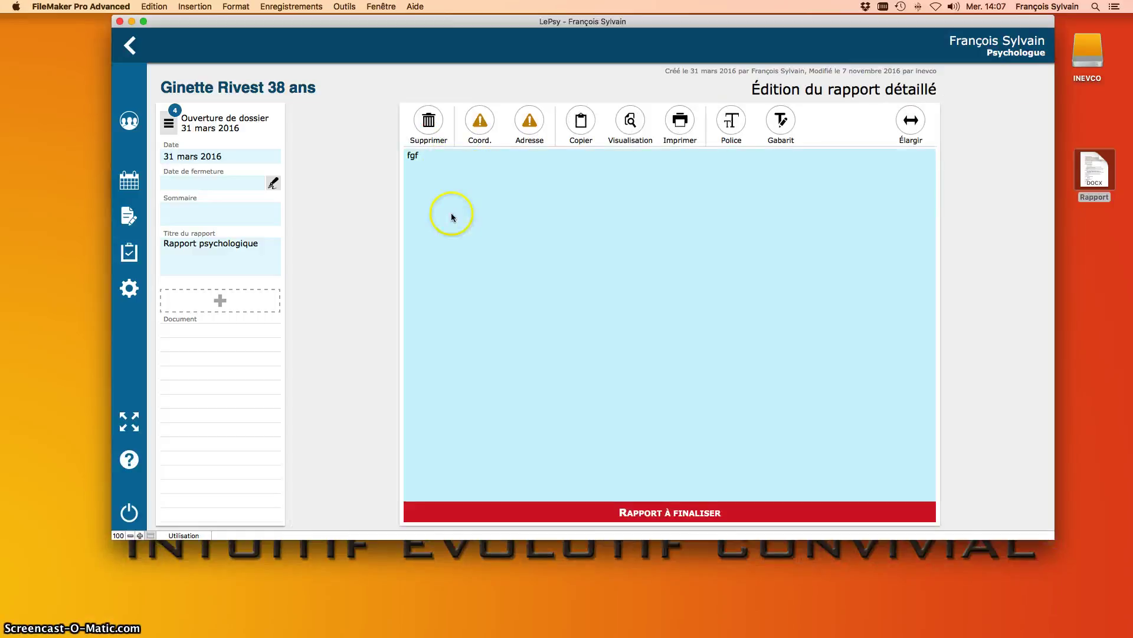
{"action": "left_click", "coordinate": [903, 124]}
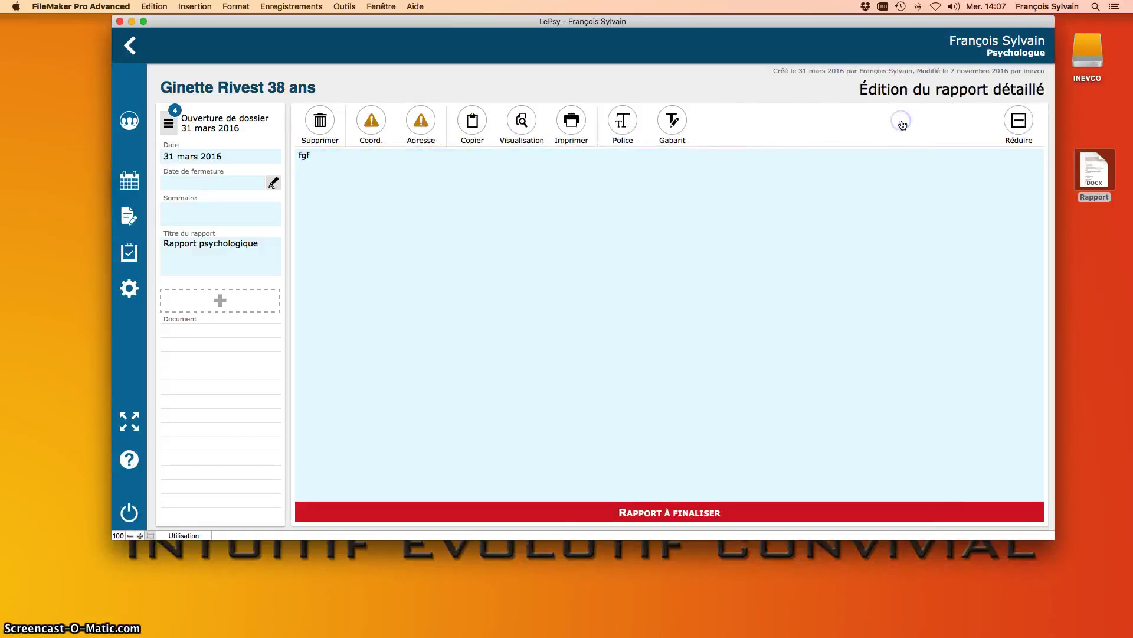
{"action": "left_click", "coordinate": [1008, 123]}
{"action": "left_click", "coordinate": [908, 121]}
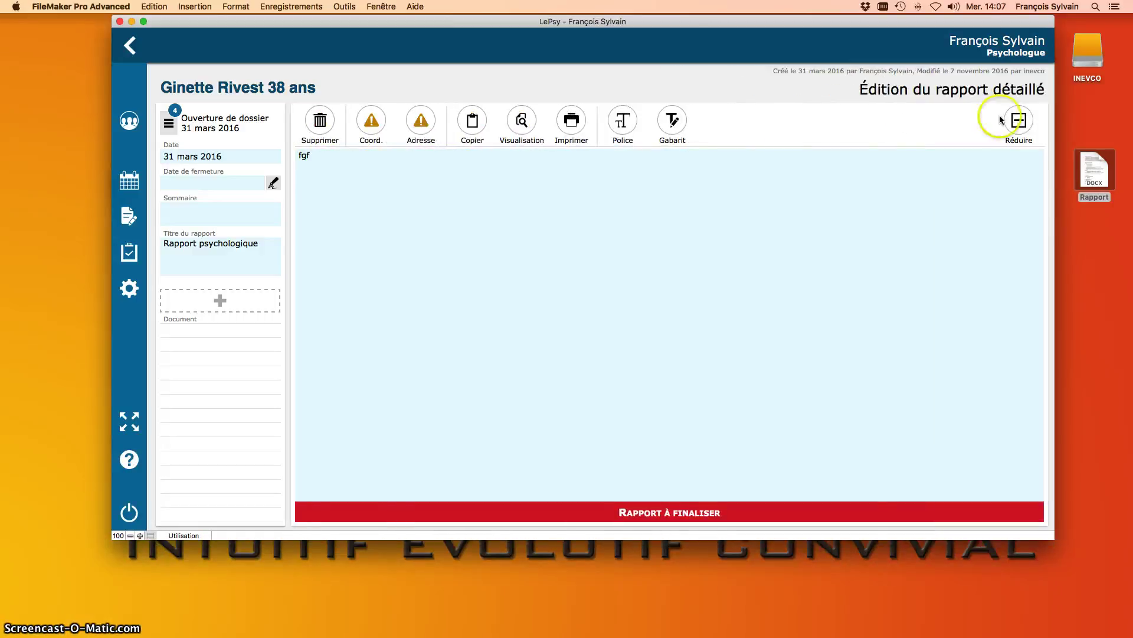
{"action": "left_click", "coordinate": [1013, 123]}
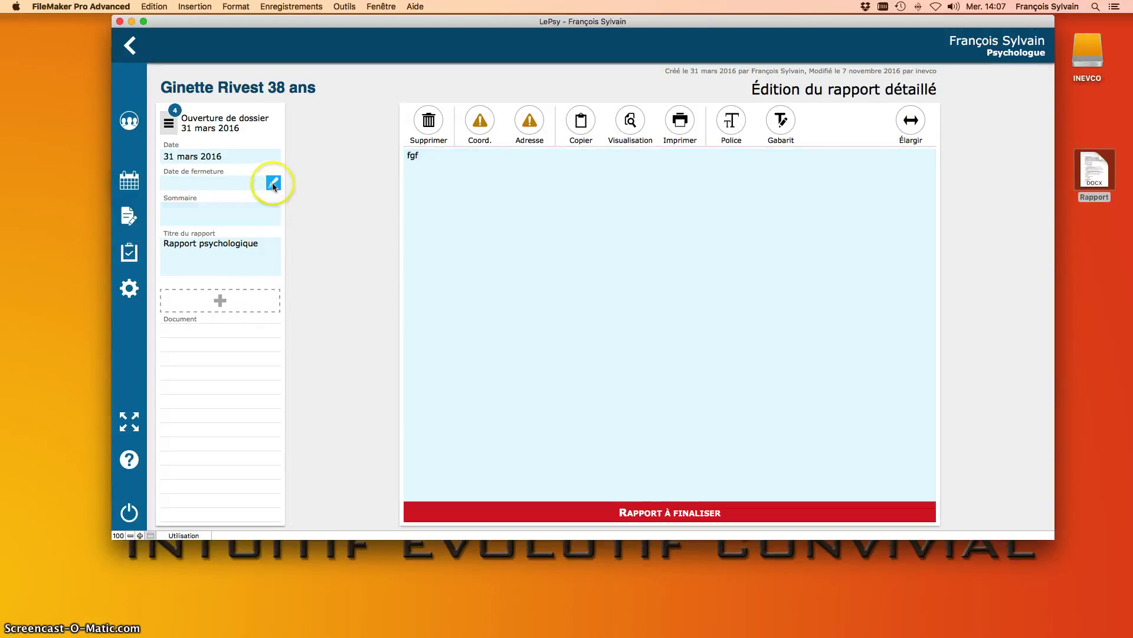
Step: Sign the report electronically with the closing date 9 novembre 2016 and return to the client's report list
{"action": "left_click", "coordinate": [272, 183]}
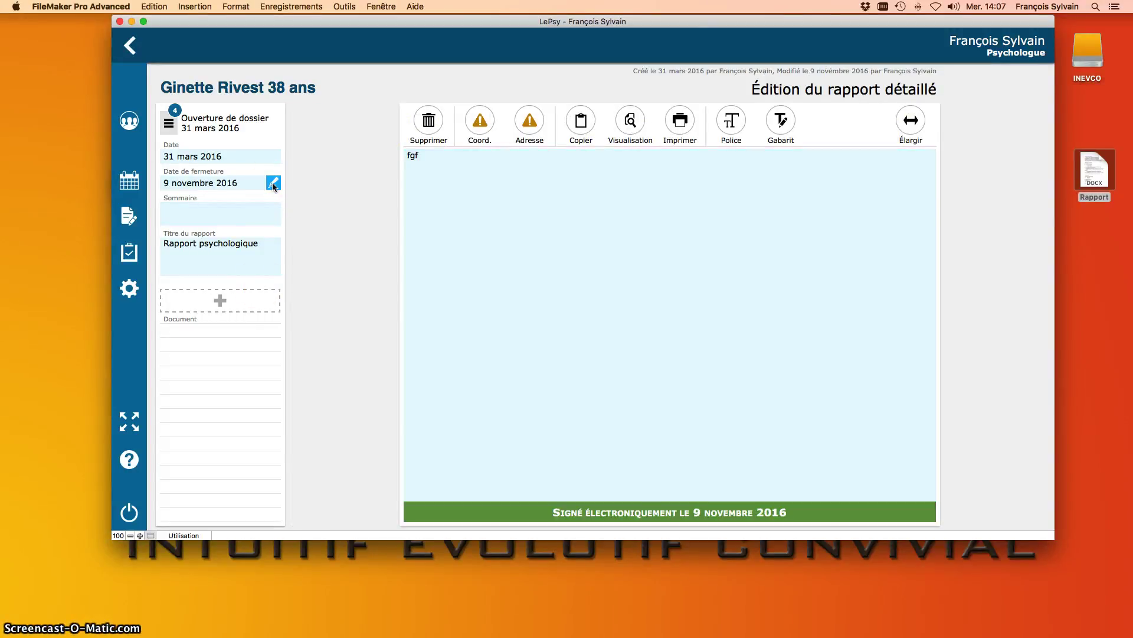
{"action": "left_click", "coordinate": [129, 46]}
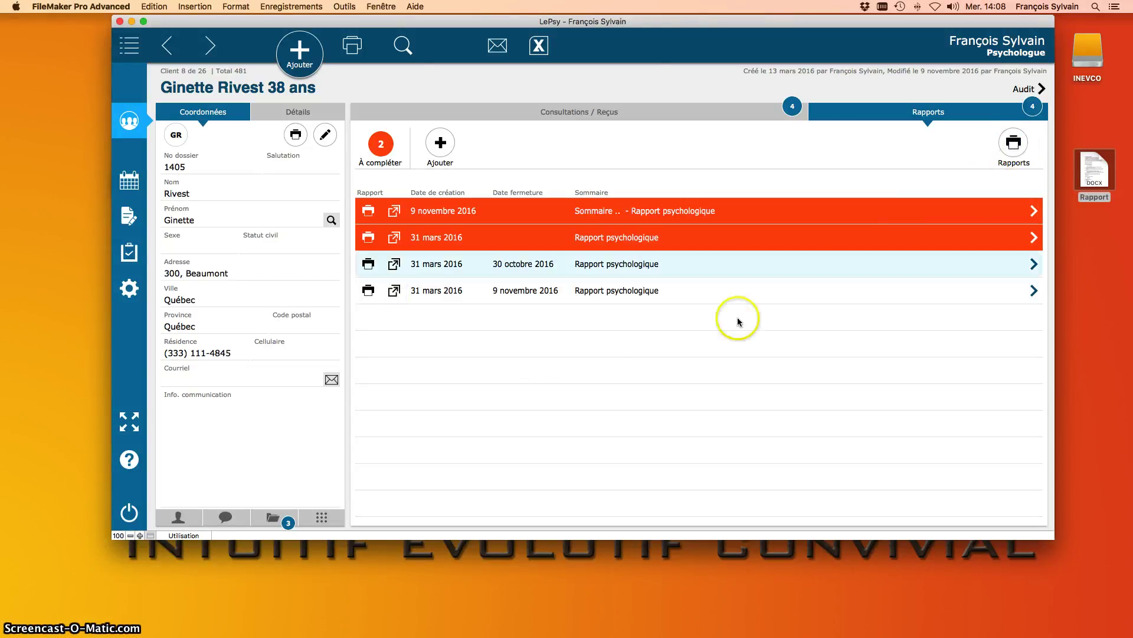
Step: View the report closed on 30 octobre 2016 in a separate window, shrink and reposition that window over the client file, and close it
{"action": "left_click", "coordinate": [396, 267]}
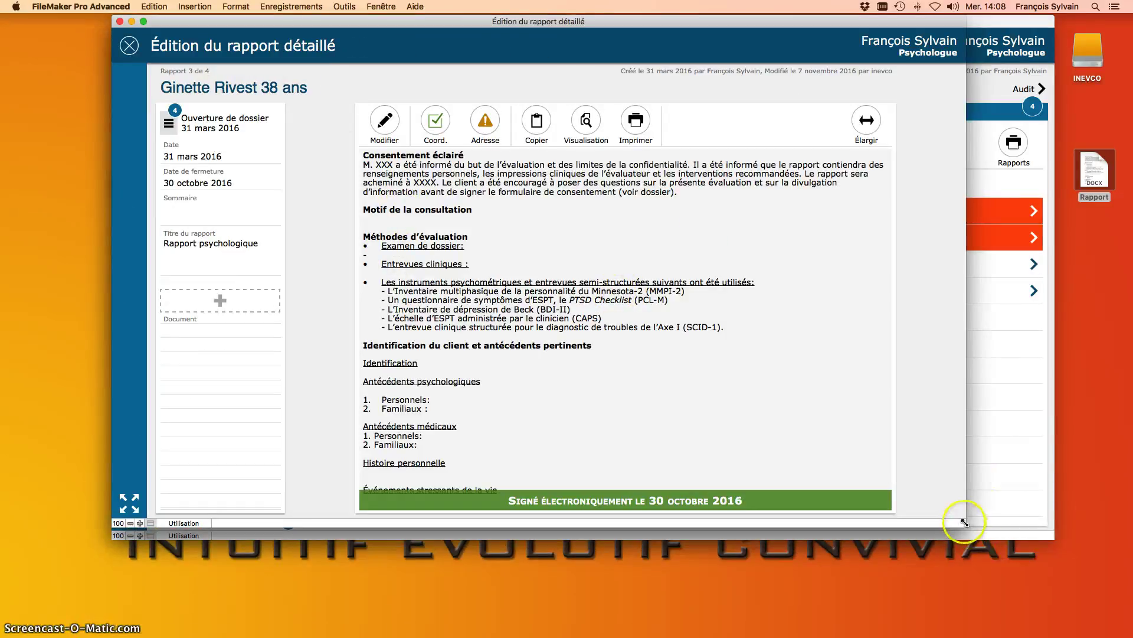
{"action": "left_click_drag", "start_coordinate": [966, 525], "coordinate": [456, 344]}
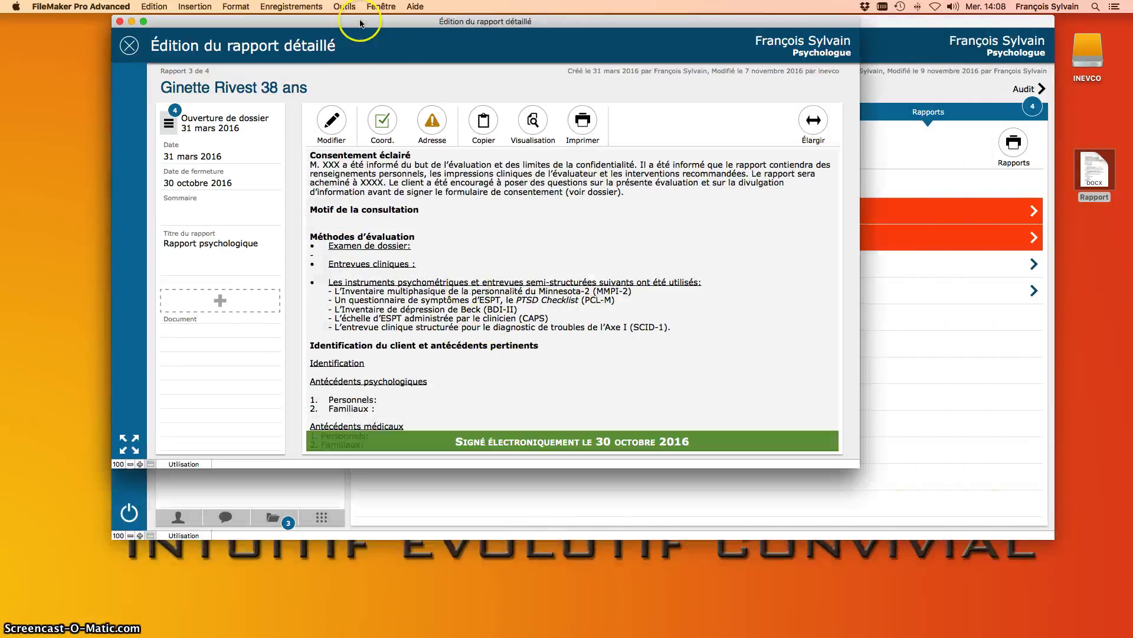
{"action": "left_click_drag", "start_coordinate": [360, 22], "coordinate": [562, 115]}
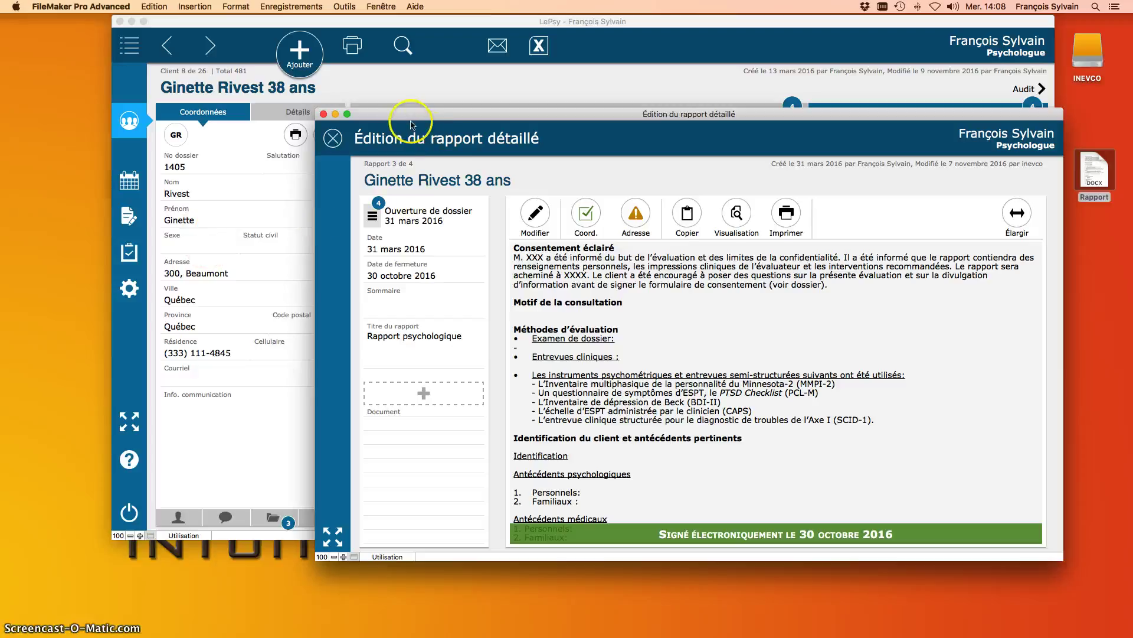
{"action": "left_click_drag", "start_coordinate": [405, 118], "coordinate": [348, 98]}
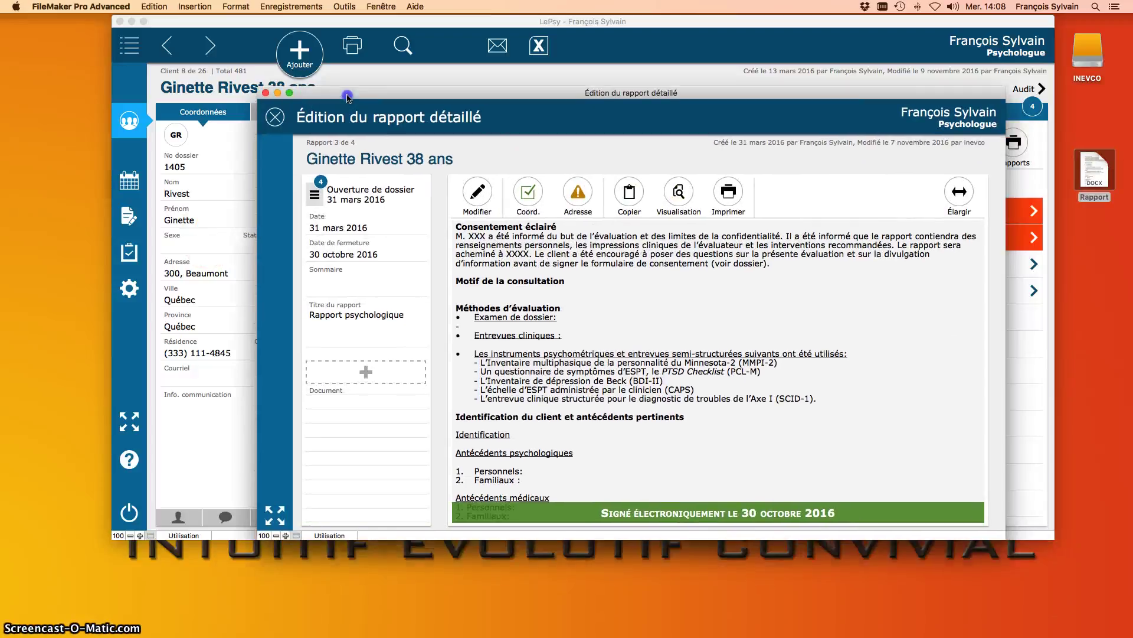
{"action": "left_click", "coordinate": [275, 118]}
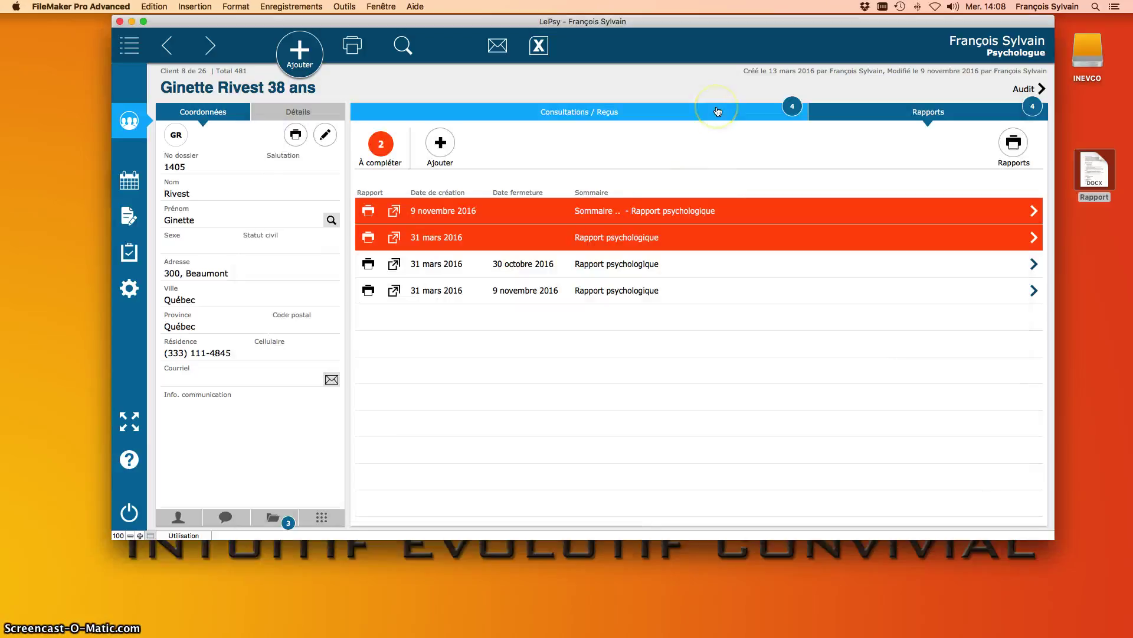